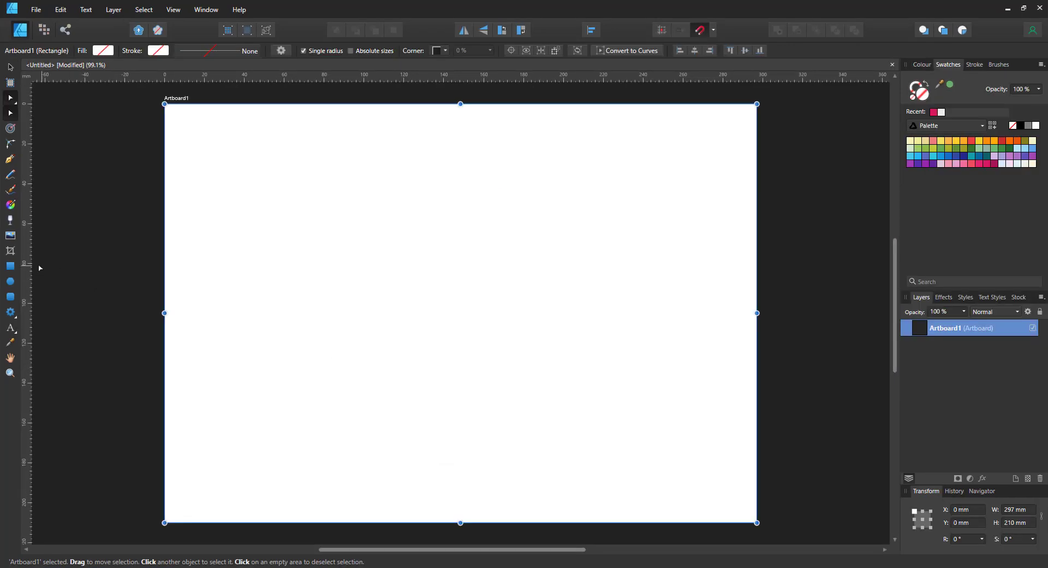
Draw a circle about 124 mm in diameter, fill it with off-white, and centre it on the artboard
{"action": "left_click", "coordinate": [10, 280]}
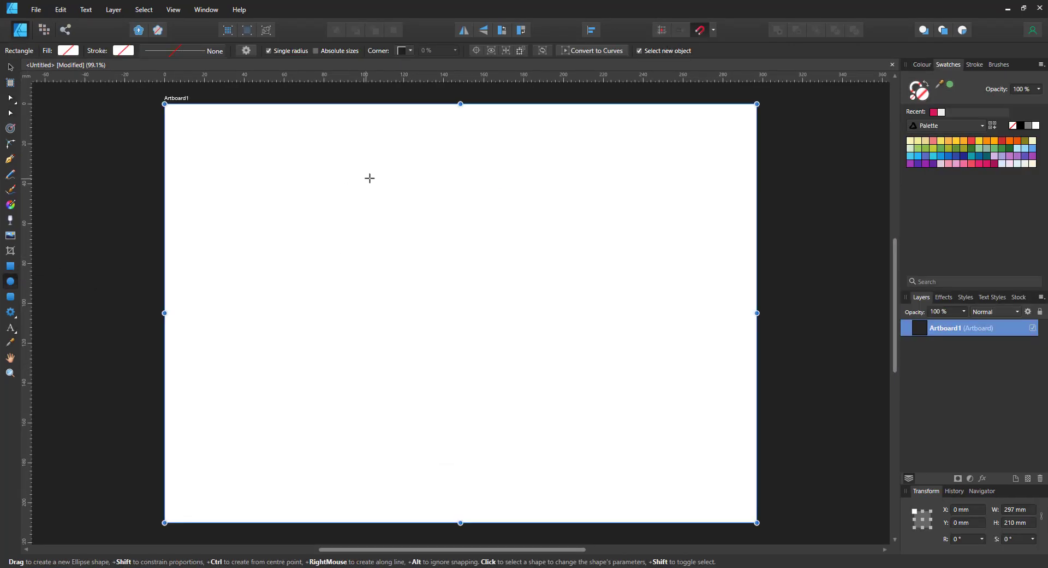
{"action": "left_click_drag", "start_coordinate": [370, 178], "coordinate": [608, 430]}
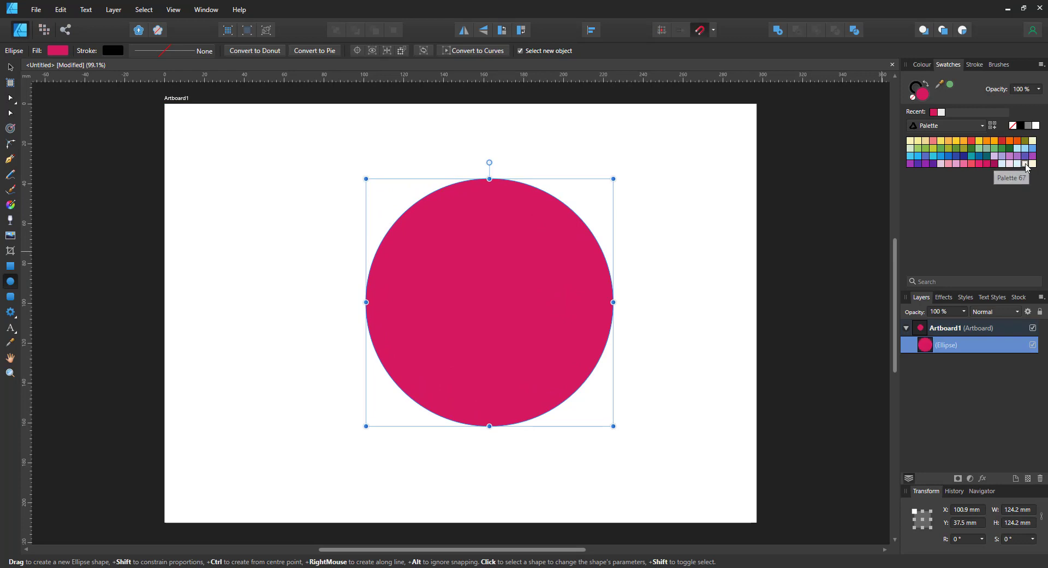
{"action": "left_click", "coordinate": [1025, 164]}
{"action": "key", "text": "v"}
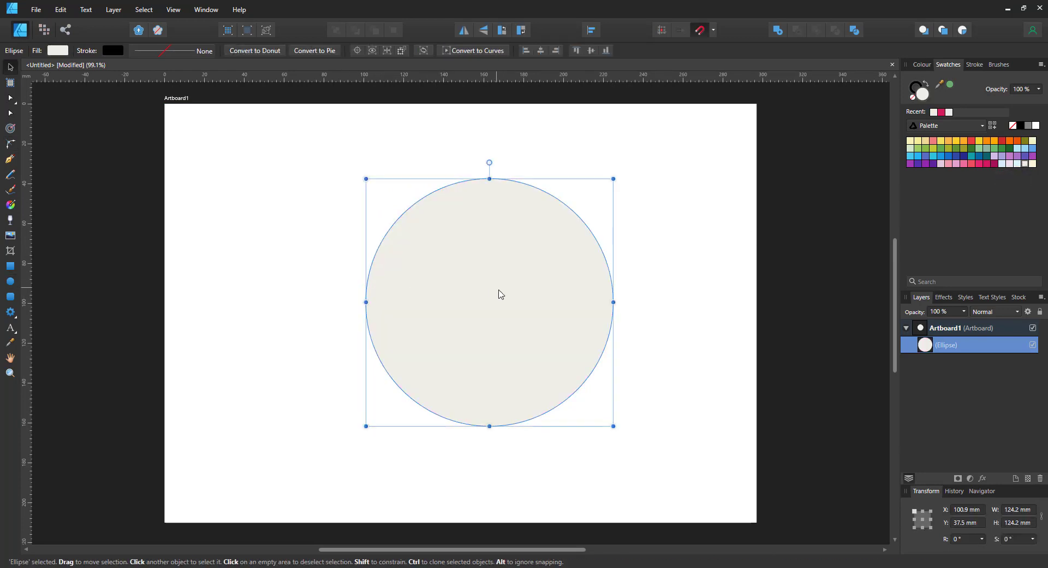
{"action": "left_click_drag", "start_coordinate": [500, 293], "coordinate": [473, 308]}
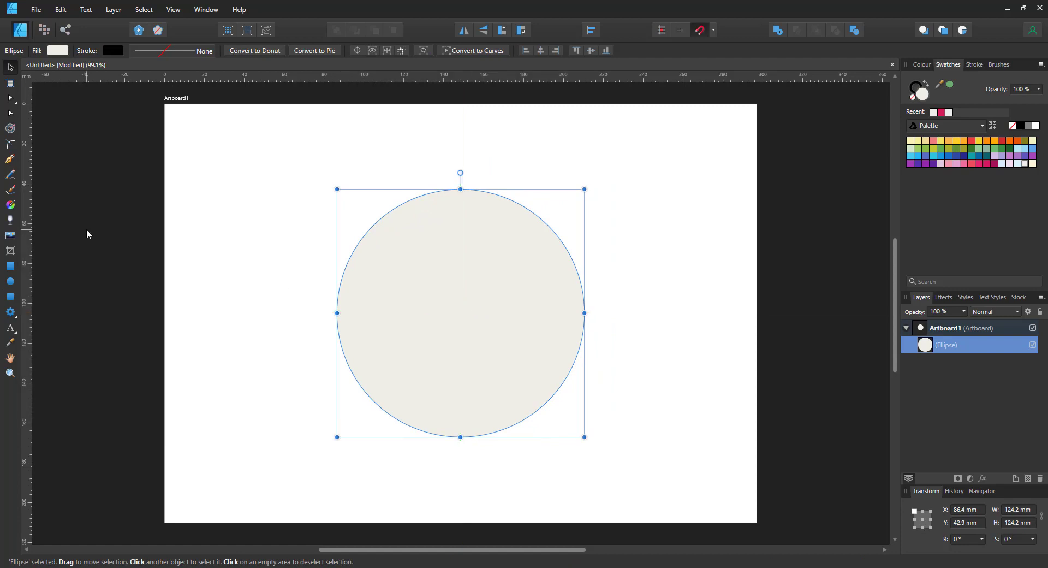
Draw a 12-tooth cog about 129 mm wide over the circle and fill it with bright pink
{"action": "left_click", "coordinate": [11, 312]}
{"action": "left_click_drag", "start_coordinate": [337, 169], "coordinate": [595, 426]}
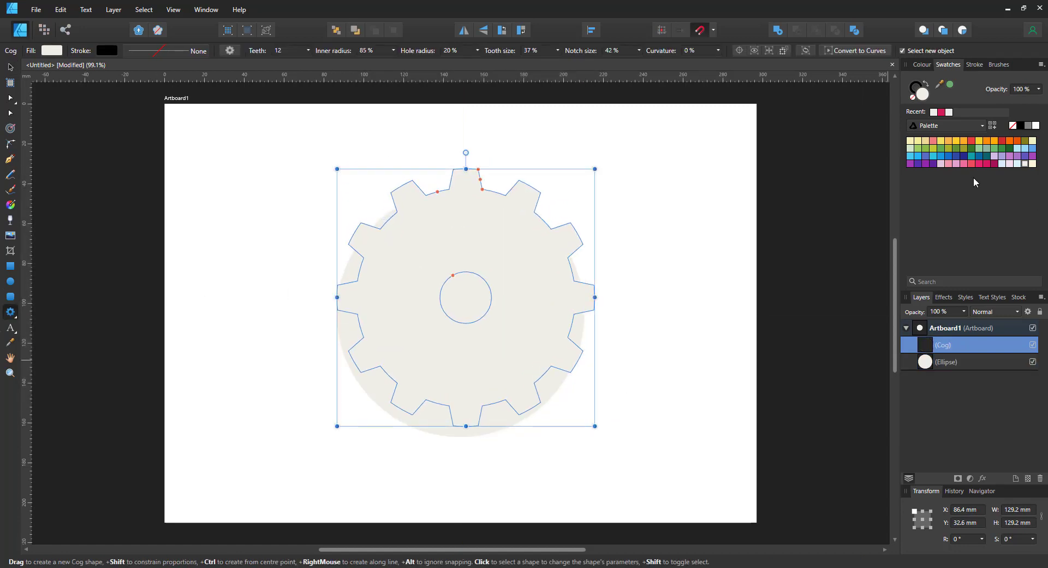
{"action": "left_click", "coordinate": [978, 162]}
Reshape the cog into narrow rays with 6% hole radius, 6% inner radius and 100% curvature
{"action": "left_click_drag", "start_coordinate": [437, 191], "coordinate": [439, 194]}
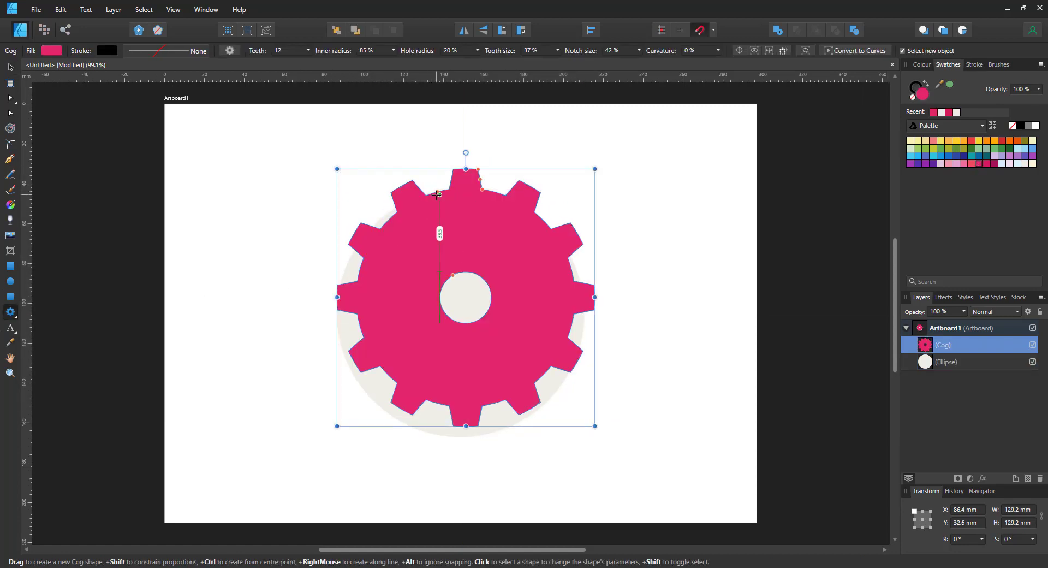
{"action": "left_click_drag", "start_coordinate": [452, 274], "coordinate": [460, 292]}
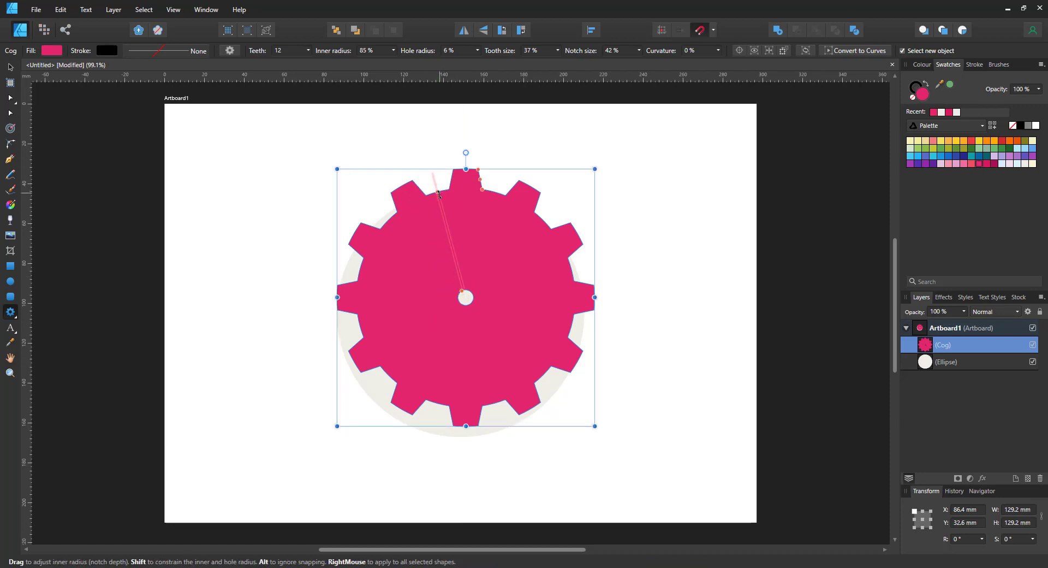
{"action": "left_click_drag", "start_coordinate": [438, 192], "coordinate": [464, 283]}
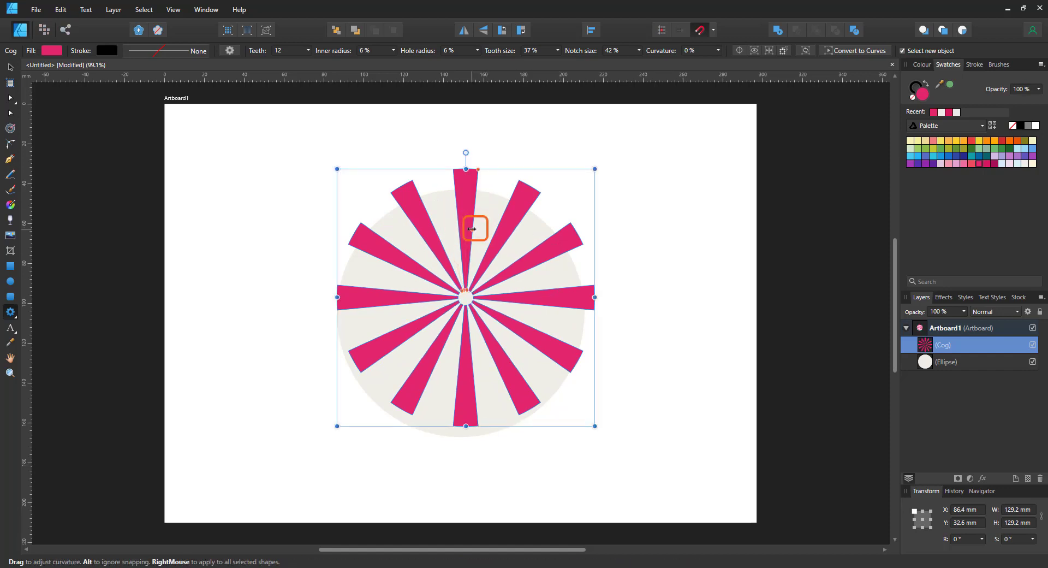
{"action": "left_click_drag", "start_coordinate": [474, 229], "coordinate": [472, 236]}
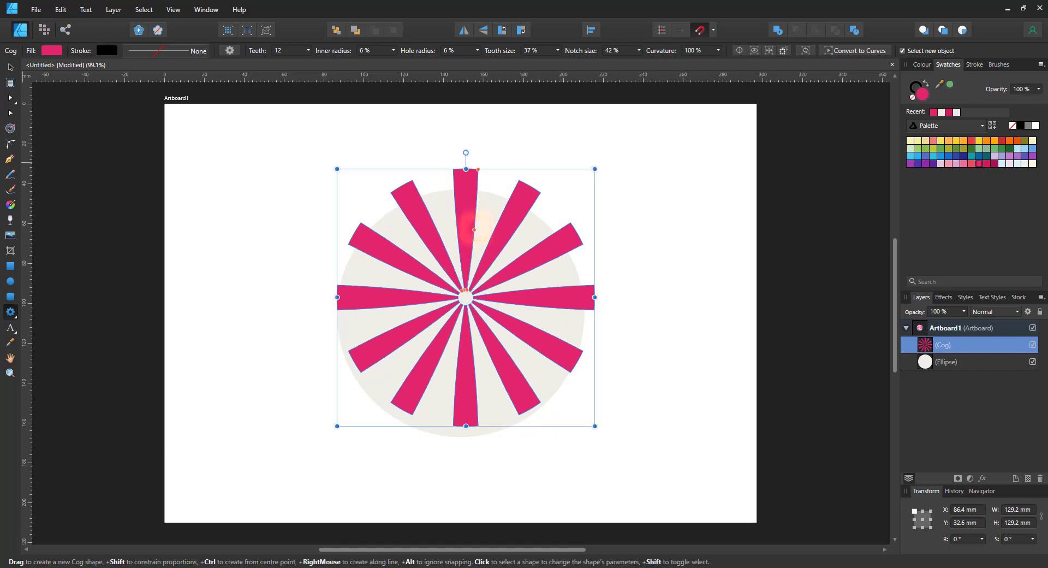
Convert the cog to curves and rotate its inner ring of nodes about a quarter turn clockwise to form a swirl
{"action": "left_click", "coordinate": [11, 67]}
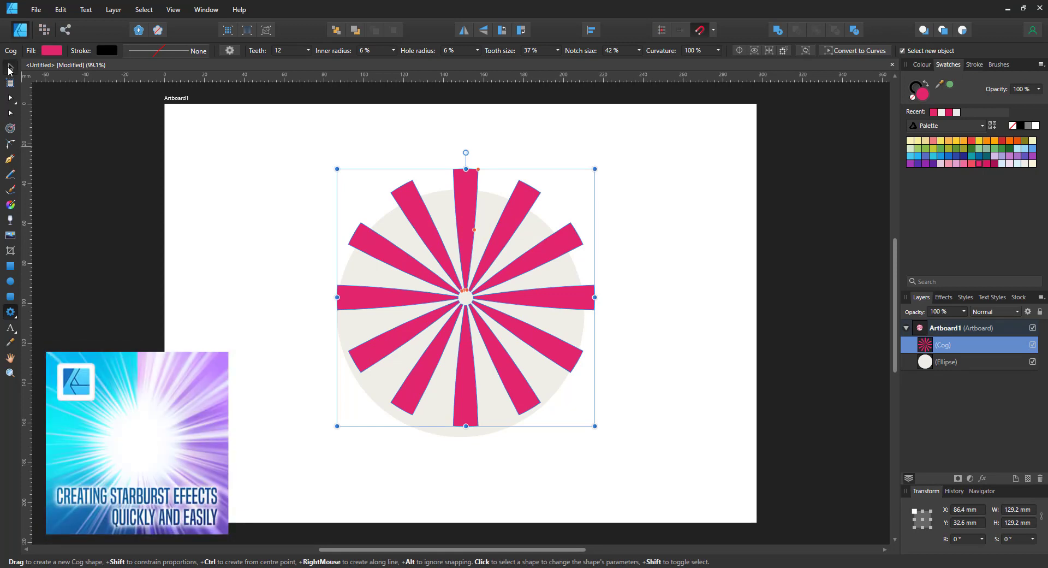
{"action": "left_click", "coordinate": [843, 53]}
{"action": "left_click", "coordinate": [10, 112]}
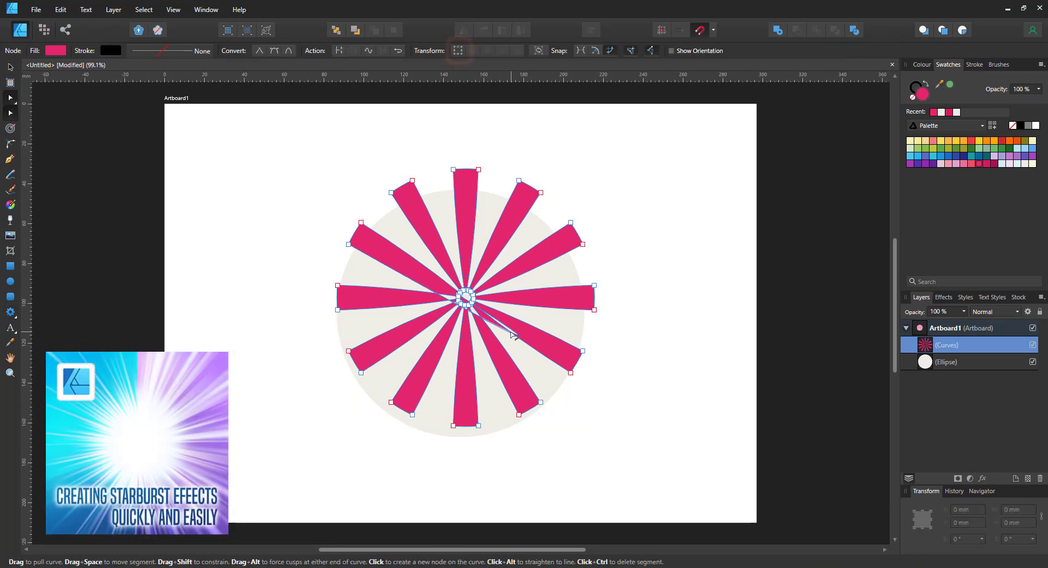
{"action": "key", "text": "ctrl+a"}
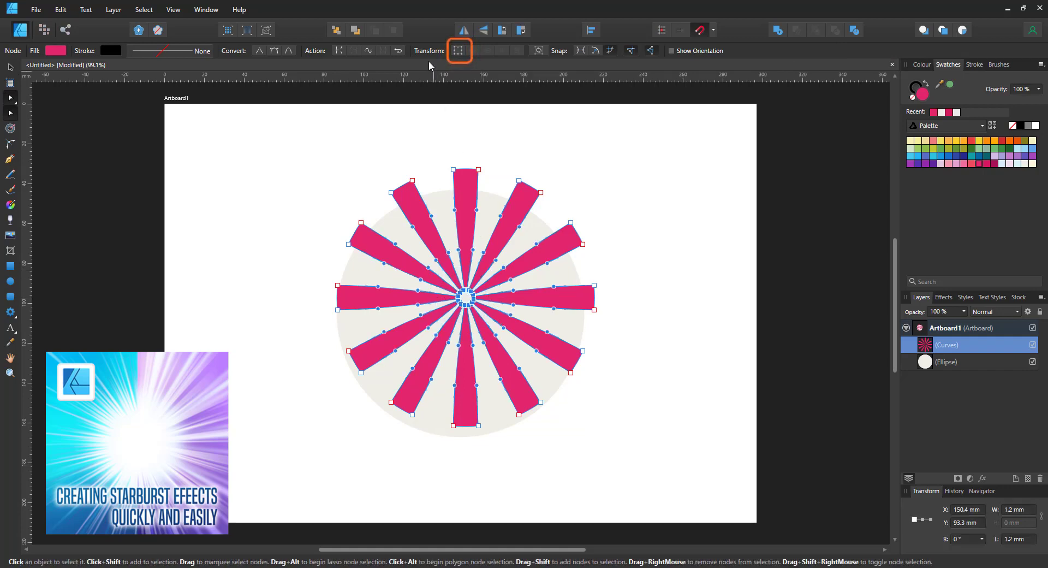
{"action": "left_click", "coordinate": [458, 50]}
{"action": "left_click_drag", "start_coordinate": [465, 278], "coordinate": [486, 295]}
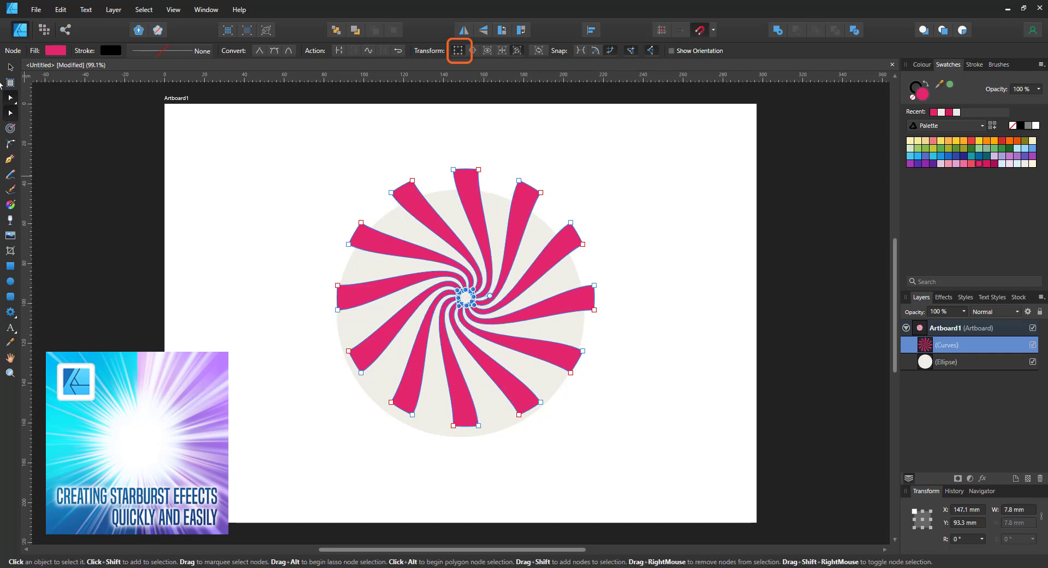
Enlarge the swirl to about 156 mm and centre it over the off-white circle
{"action": "left_click", "coordinate": [10, 66]}
{"action": "left_click_drag", "start_coordinate": [585, 169], "coordinate": [620, 139]}
{"action": "mouse_move", "coordinate": [516, 228]}
{"action": "left_mouse_down"}
{"action": "mouse_move", "coordinate": [502, 252]}
{"action": "mouse_move", "coordinate": [510, 245]}
{"action": "left_mouse_up"}
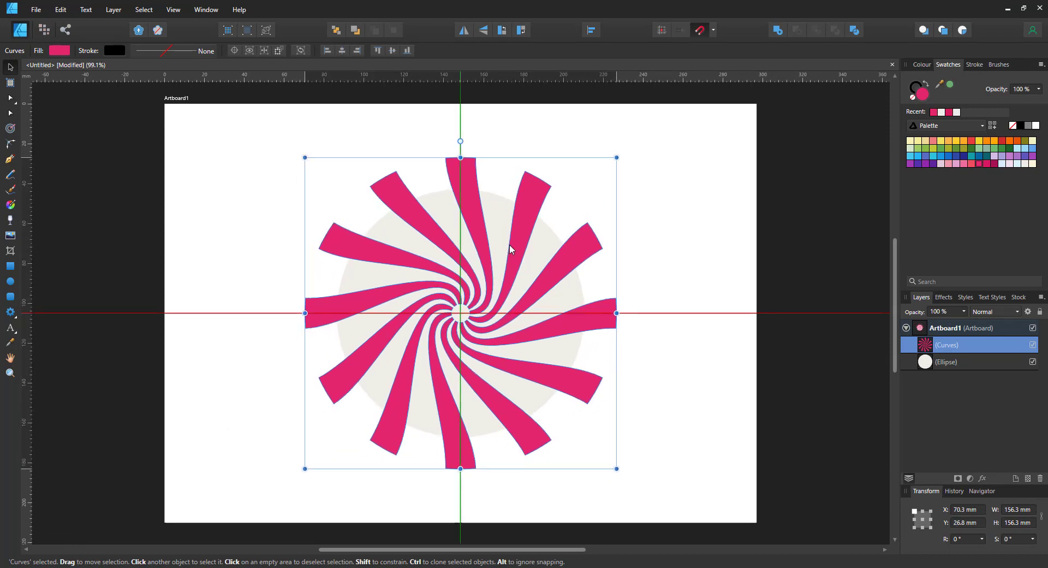
Recolour the swirl bright red with HSL saturation 100 and lightness 52
{"action": "left_click", "coordinate": [921, 64]}
{"action": "left_click_drag", "start_coordinate": [1009, 112], "coordinate": [1019, 113]}
{"action": "left_click_drag", "start_coordinate": [993, 124], "coordinate": [1019, 129]}
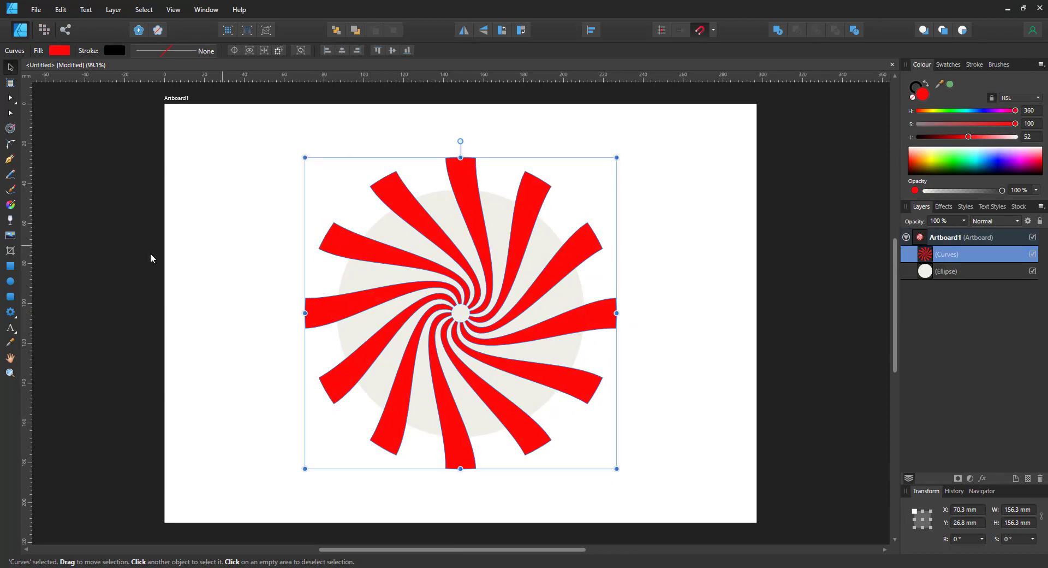
Give the swirl a radial gradient from bright red at the centre to dark red at the rim, with the midpoint moved outward
{"action": "left_click", "coordinate": [10, 204]}
{"action": "left_click_drag", "start_coordinate": [461, 303], "coordinate": [461, 437]}
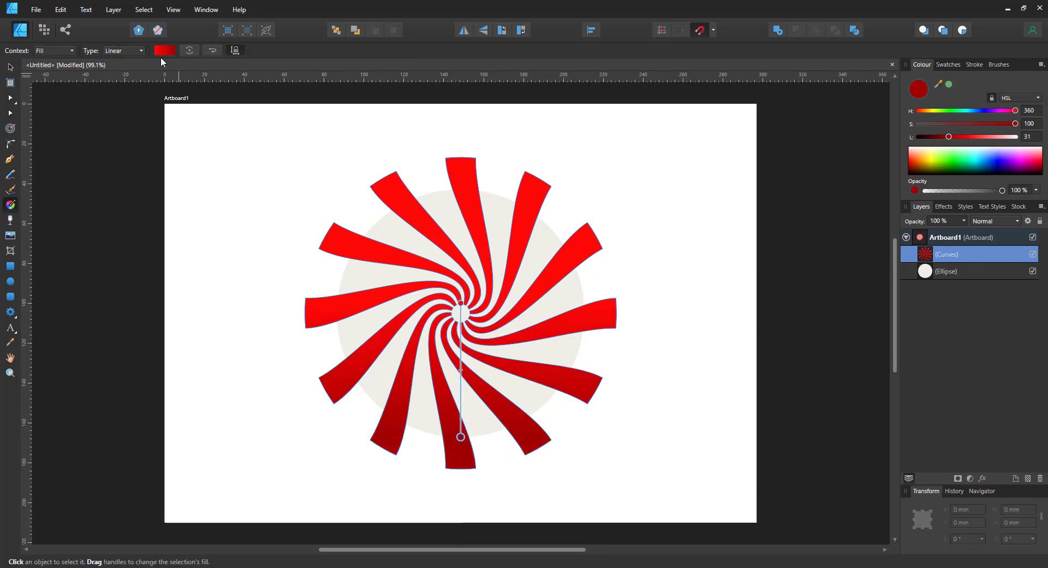
{"action": "left_click", "coordinate": [124, 51]}
{"action": "left_click", "coordinate": [112, 113]}
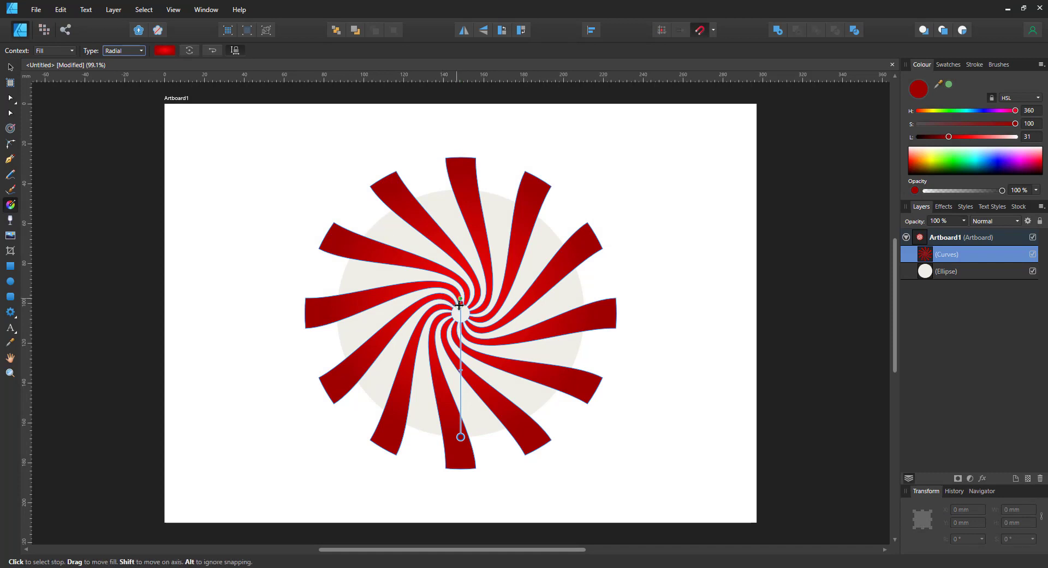
{"action": "left_click_drag", "start_coordinate": [460, 376], "coordinate": [460, 423]}
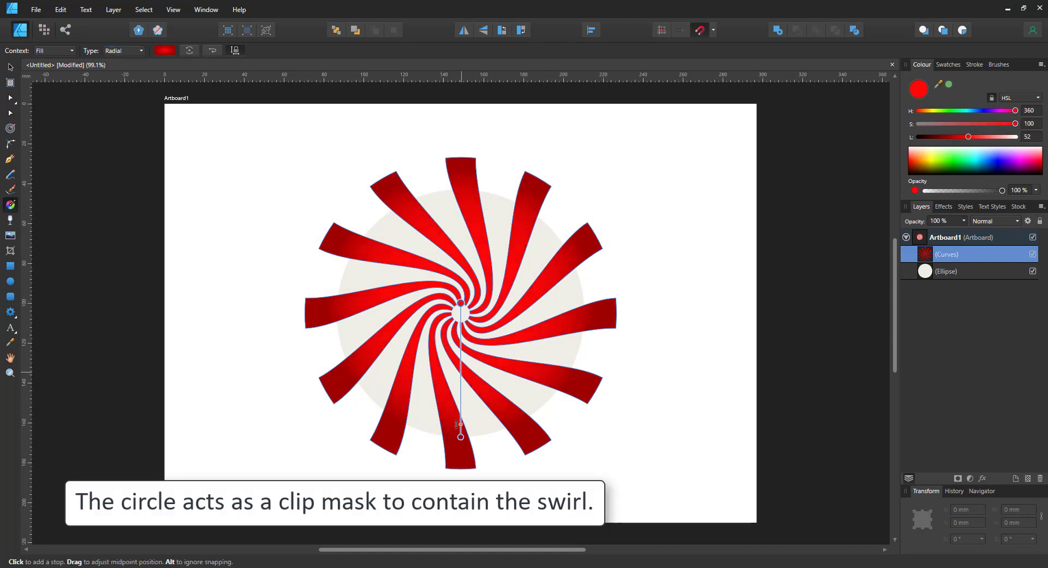
Clip the swirl inside the off-white circle and apply a transparency gradient of type Radial to it
{"action": "left_click_drag", "start_coordinate": [958, 270], "coordinate": [955, 273]}
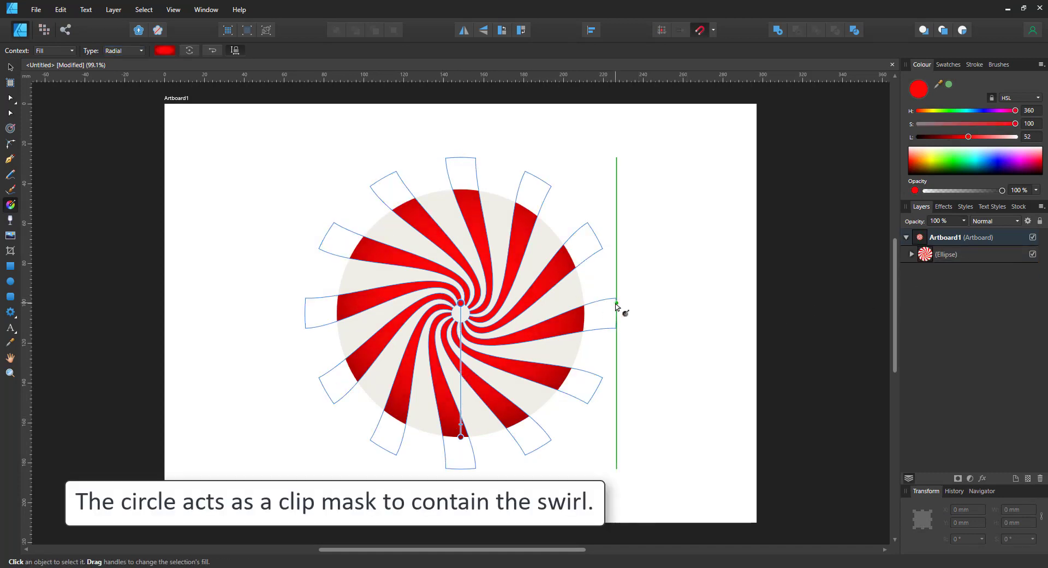
{"action": "left_click", "coordinate": [9, 219]}
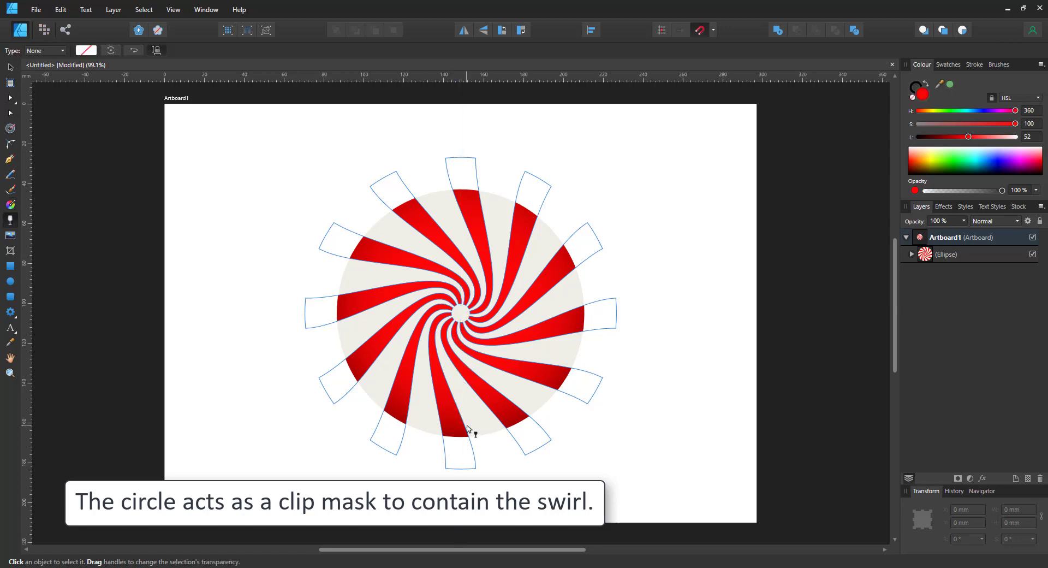
{"action": "left_click_drag", "start_coordinate": [469, 416], "coordinate": [460, 283]}
{"action": "left_click", "coordinate": [110, 51]}
{"action": "left_click", "coordinate": [87, 50]}
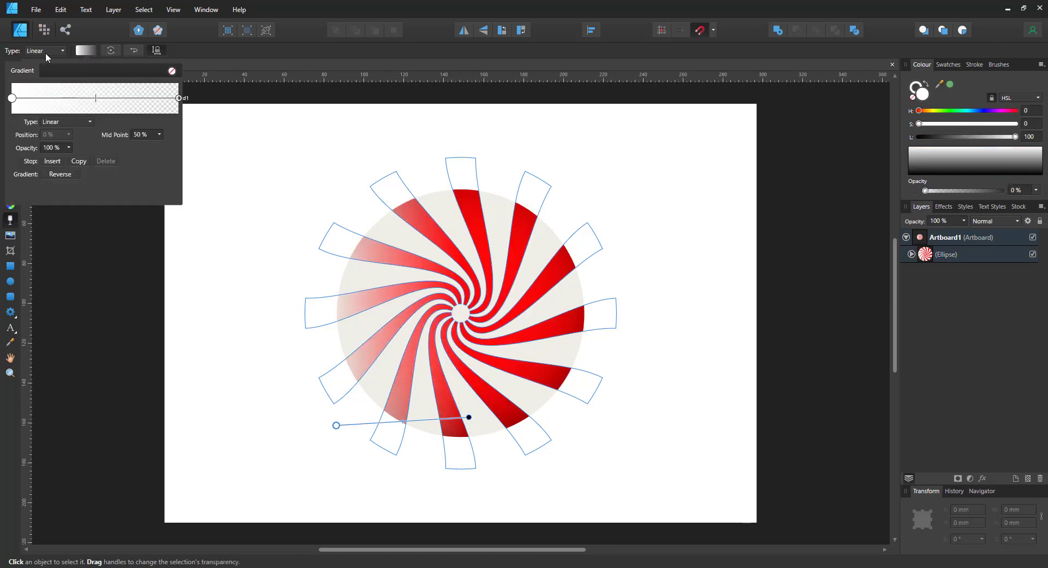
{"action": "left_click", "coordinate": [45, 52]}
{"action": "left_click", "coordinate": [46, 52]}
{"action": "left_click", "coordinate": [44, 97]}
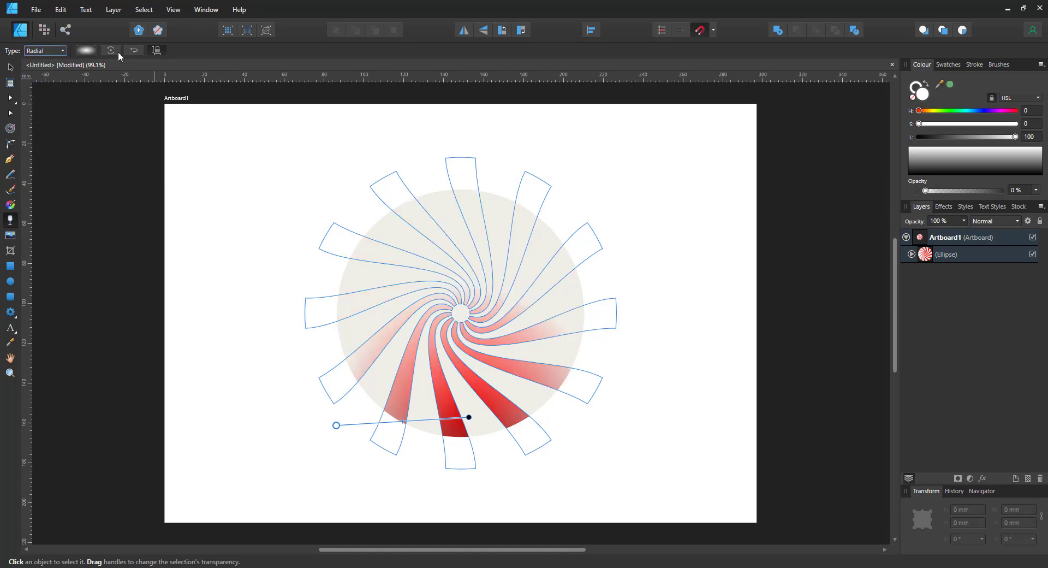
Redraw the radial transparency outward from the swirl's centre, reverse it so the middle fades out, and align its start with the centre
{"action": "left_click_drag", "start_coordinate": [461, 308], "coordinate": [466, 377]}
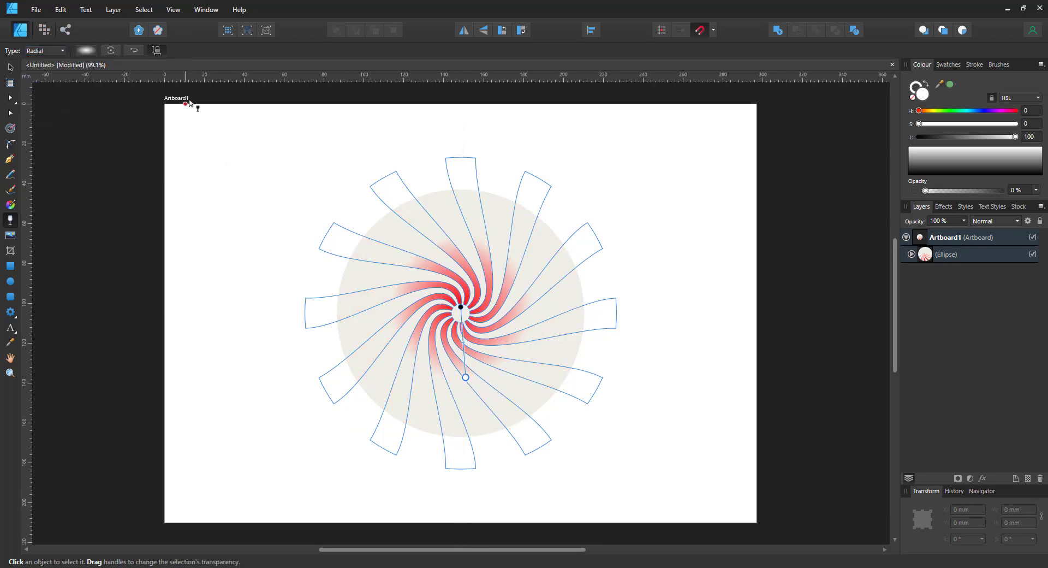
{"action": "left_click", "coordinate": [135, 50]}
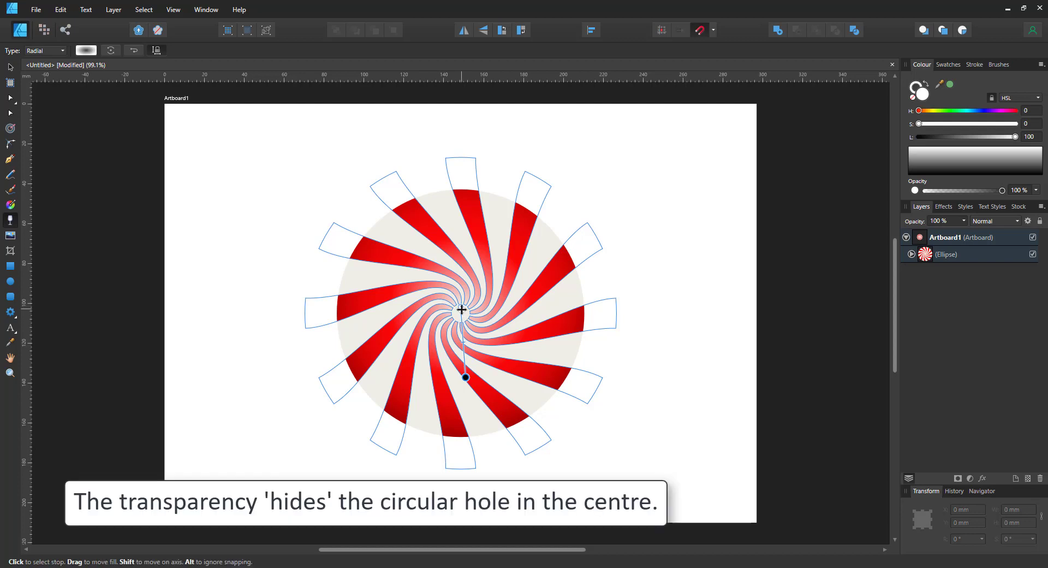
{"action": "left_click_drag", "start_coordinate": [462, 312], "coordinate": [463, 318]}
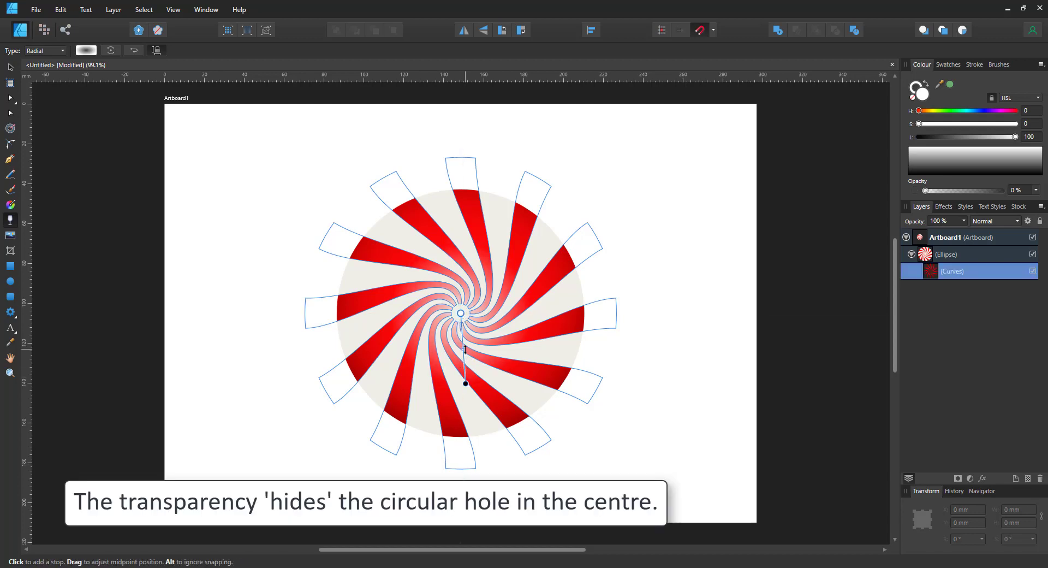
{"action": "left_click", "coordinate": [674, 274]}
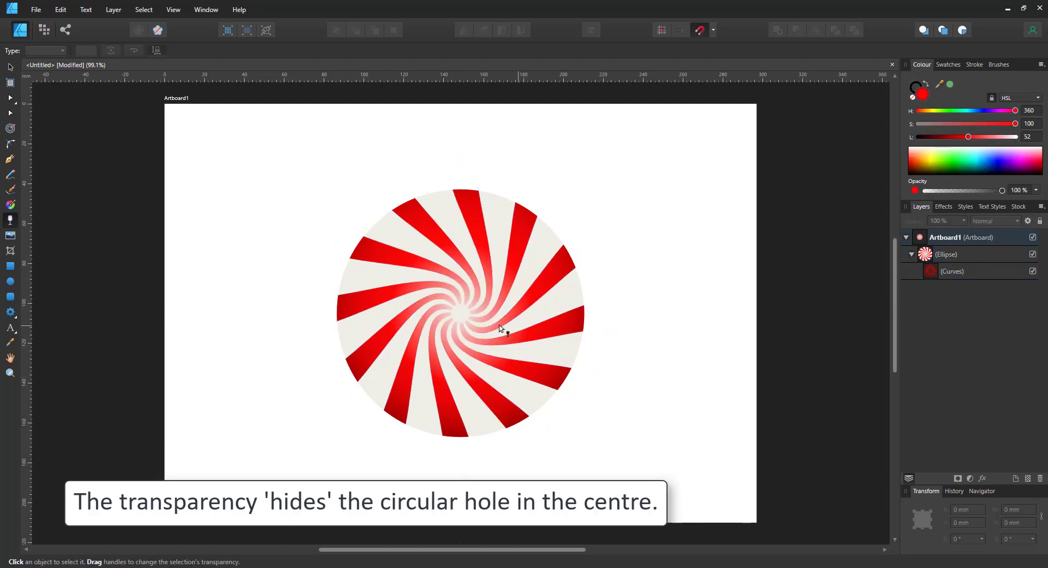
Add a stop near the centre of the swirl's transparency gradient and set its opacity to 0%
{"action": "left_click", "coordinate": [469, 308]}
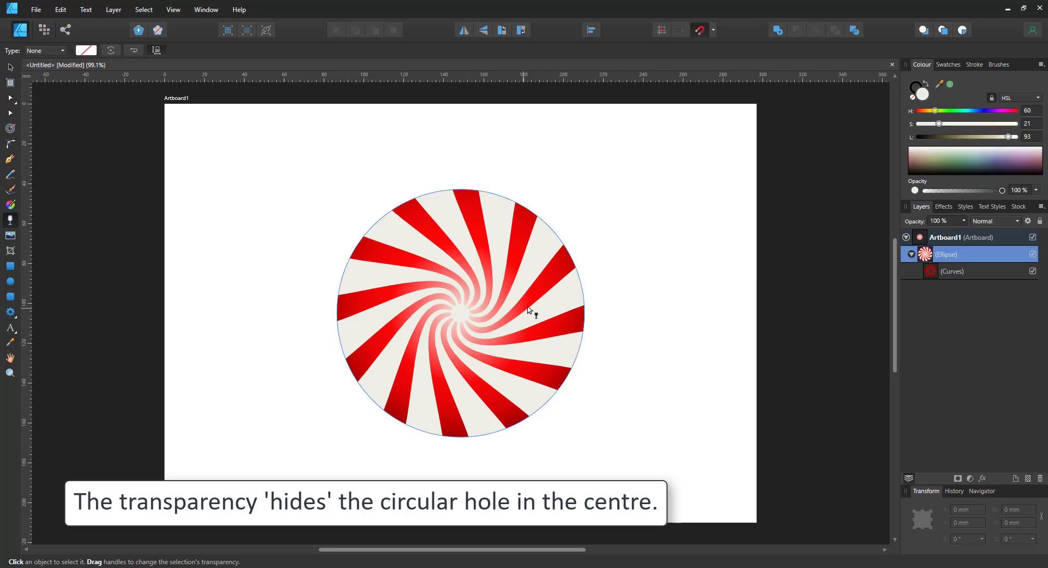
{"action": "left_click", "coordinate": [949, 271]}
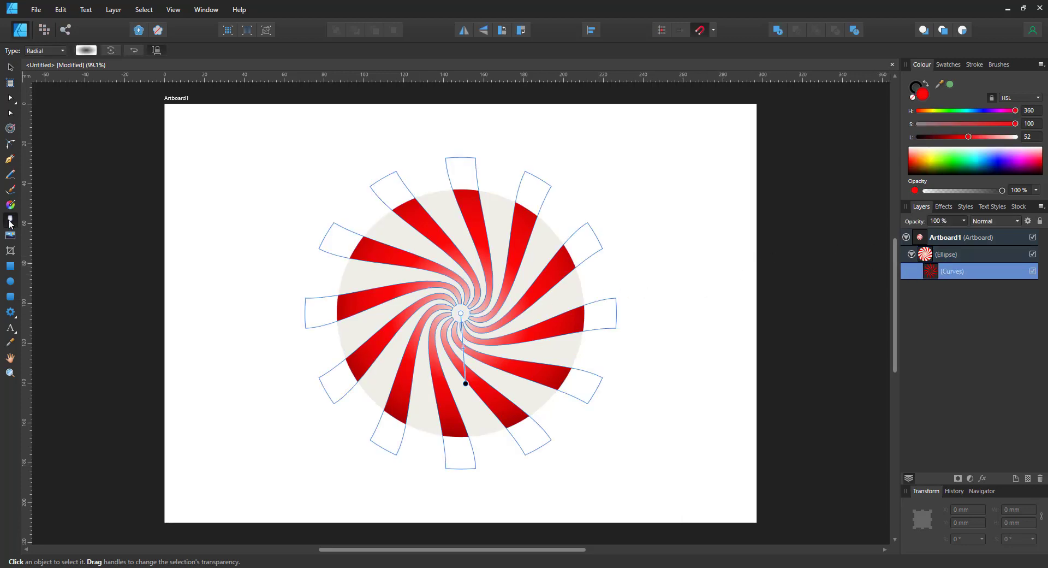
{"action": "left_click", "coordinate": [461, 326]}
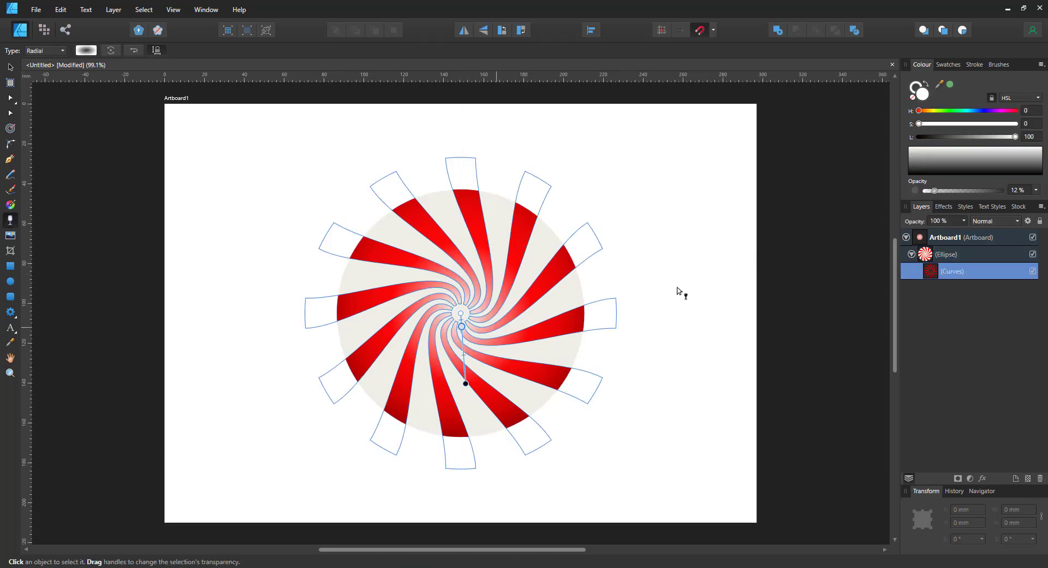
{"action": "left_click_drag", "start_coordinate": [930, 193], "coordinate": [847, 199]}
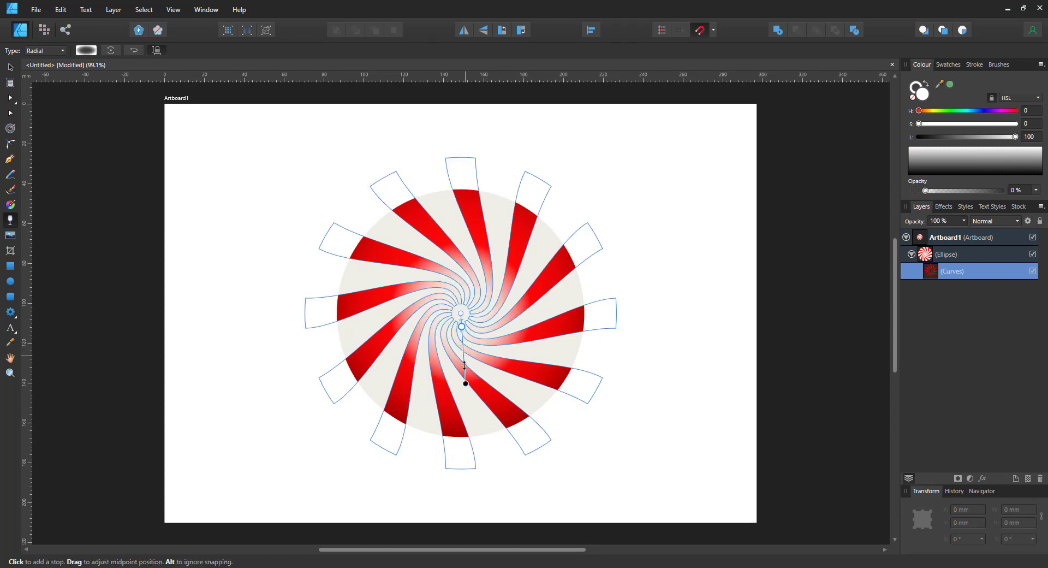
{"action": "left_click", "coordinate": [658, 272]}
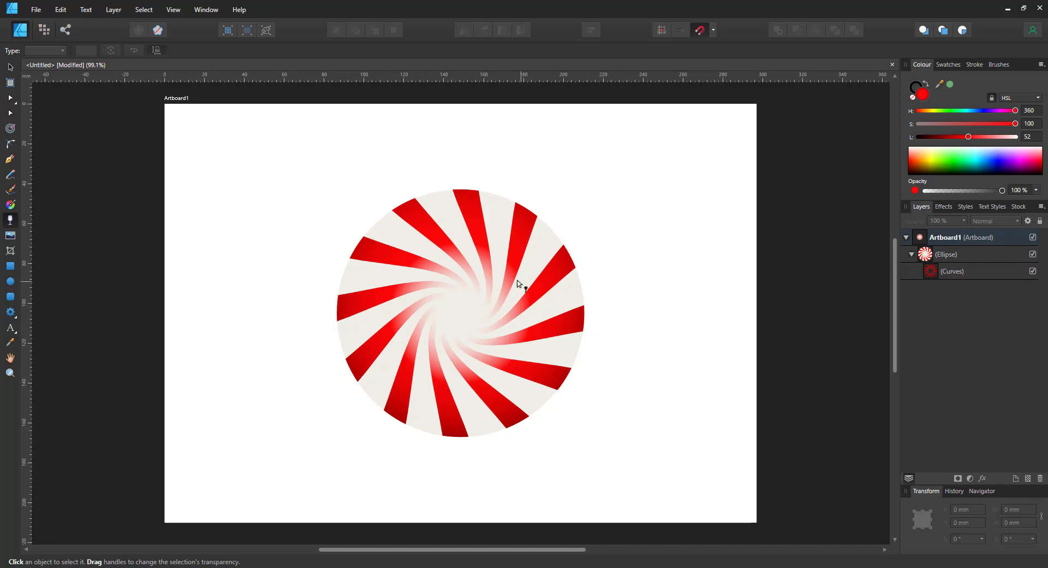
Draw an ellipse about 130 × 122 mm over the candy, offset toward its upper left, and fill it with white
{"action": "left_click", "coordinate": [516, 259]}
{"action": "key", "text": "v"}
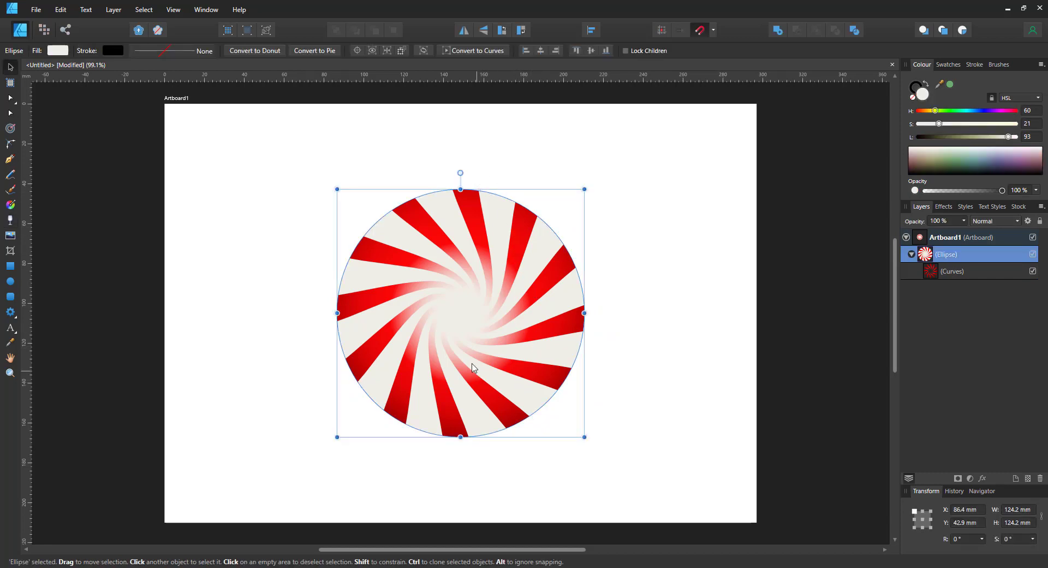
{"action": "left_click", "coordinate": [10, 282]}
{"action": "left_click_drag", "start_coordinate": [311, 175], "coordinate": [572, 422]}
{"action": "left_click_drag", "start_coordinate": [999, 137], "coordinate": [1034, 143]}
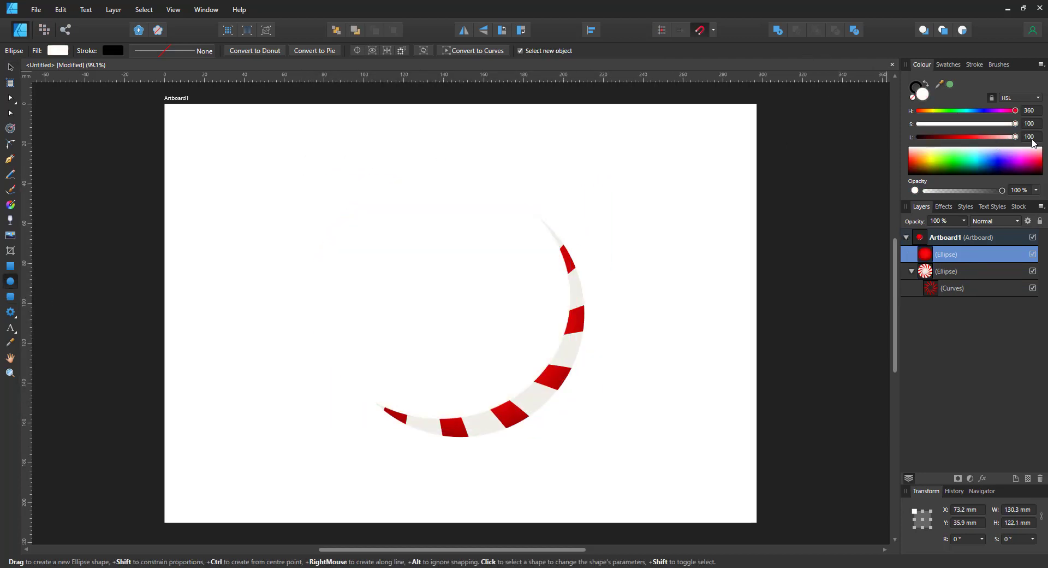
Nest the white ellipse inside the off-white circle beneath the swirl and resize it to about 117.5 × 110.1 mm
{"action": "left_click_drag", "start_coordinate": [973, 254], "coordinate": [952, 282]}
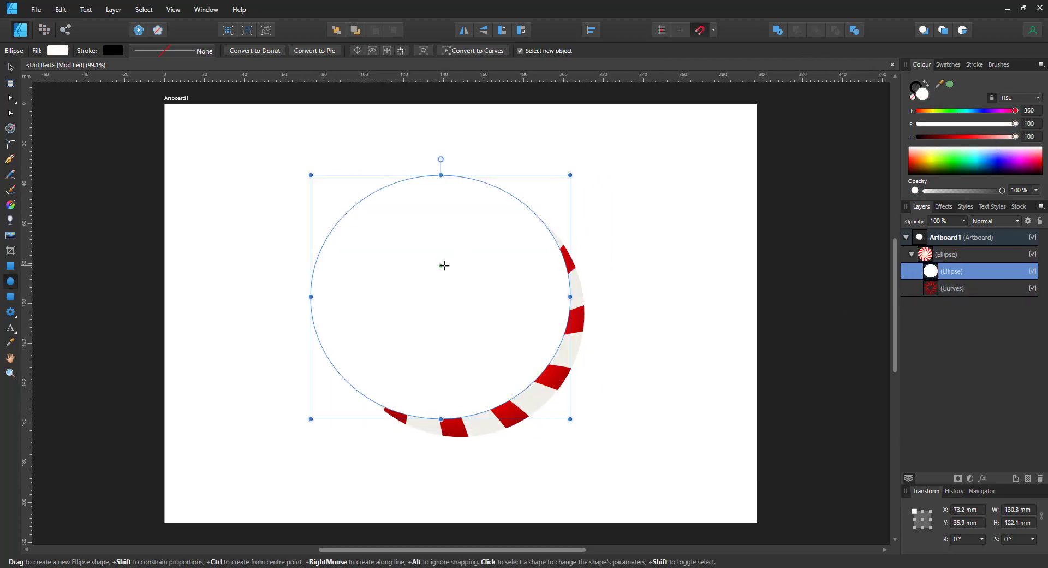
{"action": "key", "text": "ctrl+["}
{"action": "key", "text": "v"}
{"action": "left_click_drag", "start_coordinate": [435, 206], "coordinate": [461, 215]}
{"action": "left_click_drag", "start_coordinate": [597, 184], "coordinate": [572, 207]}
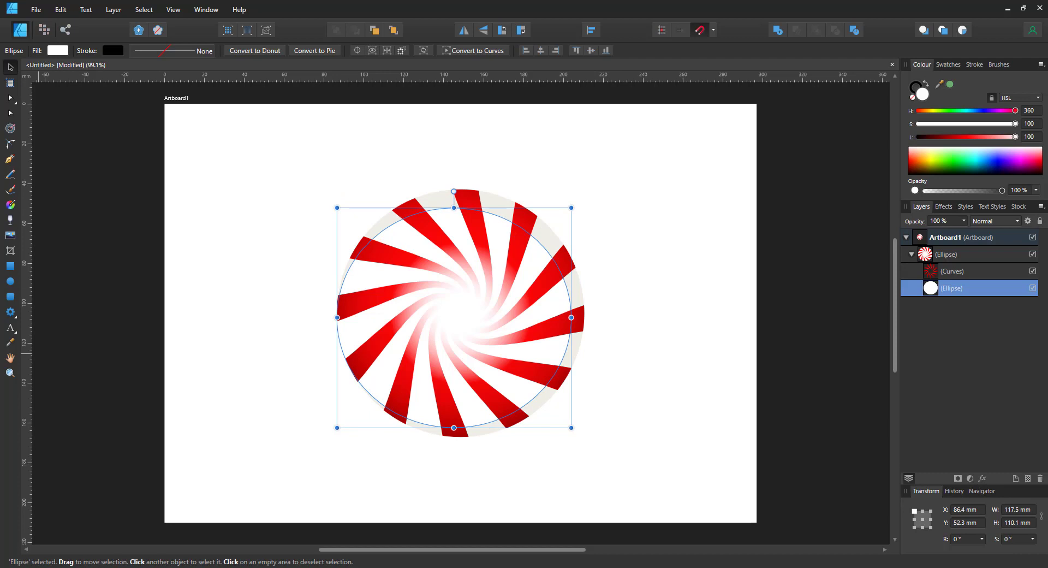
Apply a 25 px Gaussian blur to the white ellipse, then recentre it and resize it to about 112.3 × 105.3 mm
{"action": "left_click_drag", "start_coordinate": [1, 229], "coordinate": [145, 149]}
{"action": "left_click", "coordinate": [361, 170]}
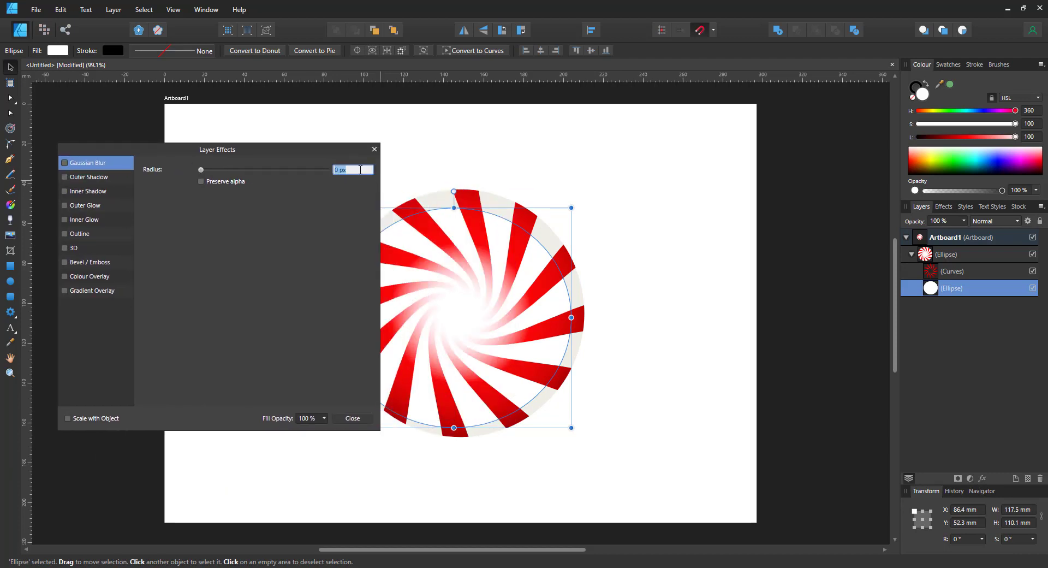
{"action": "type", "text": "25"}
{"action": "key", "text": "Return"}
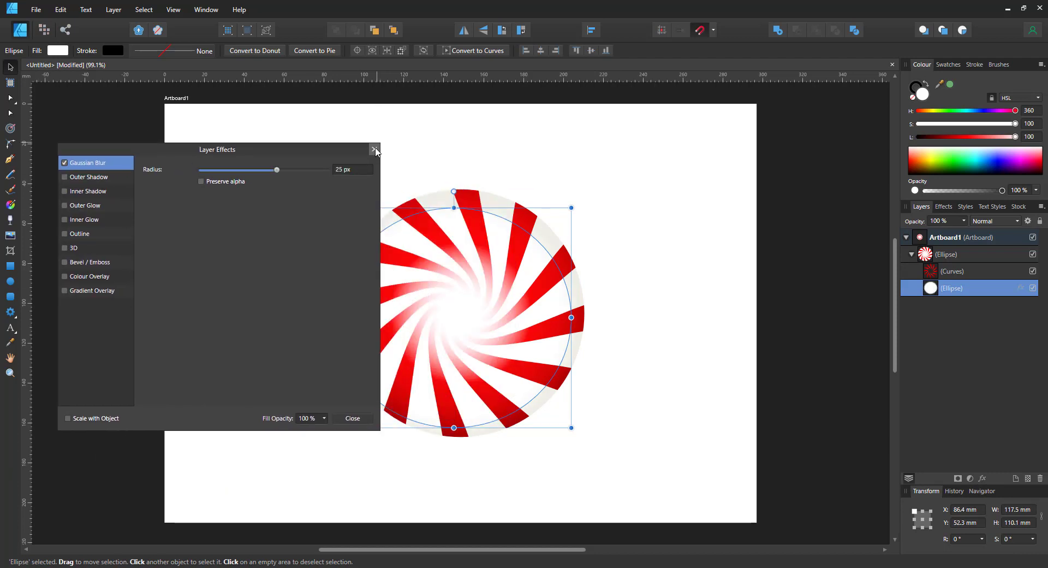
{"action": "left_click", "coordinate": [374, 149]}
{"action": "left_click_drag", "start_coordinate": [498, 304], "coordinate": [505, 293]}
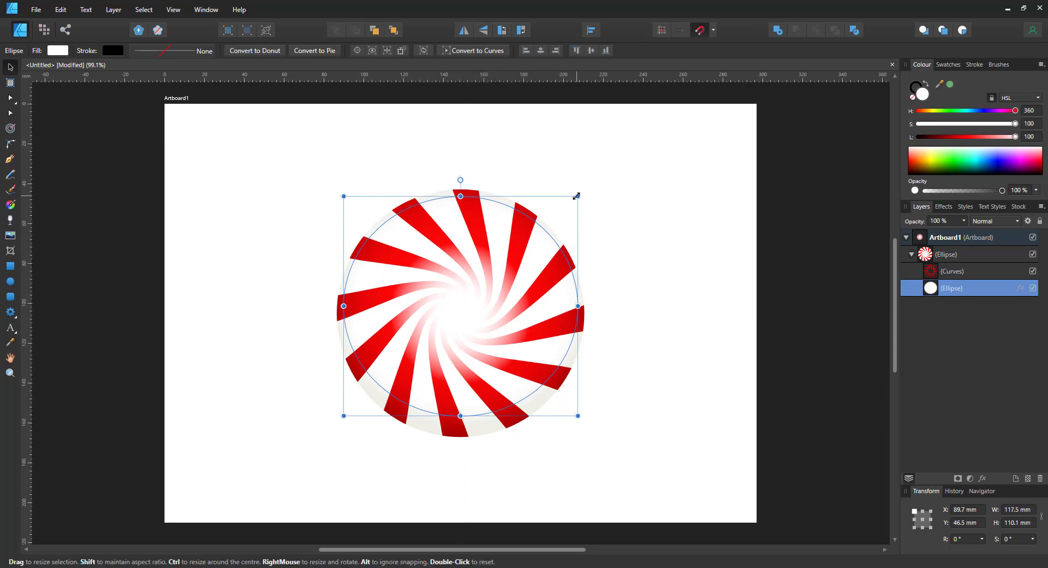
{"action": "left_click_drag", "start_coordinate": [578, 196], "coordinate": [572, 201]}
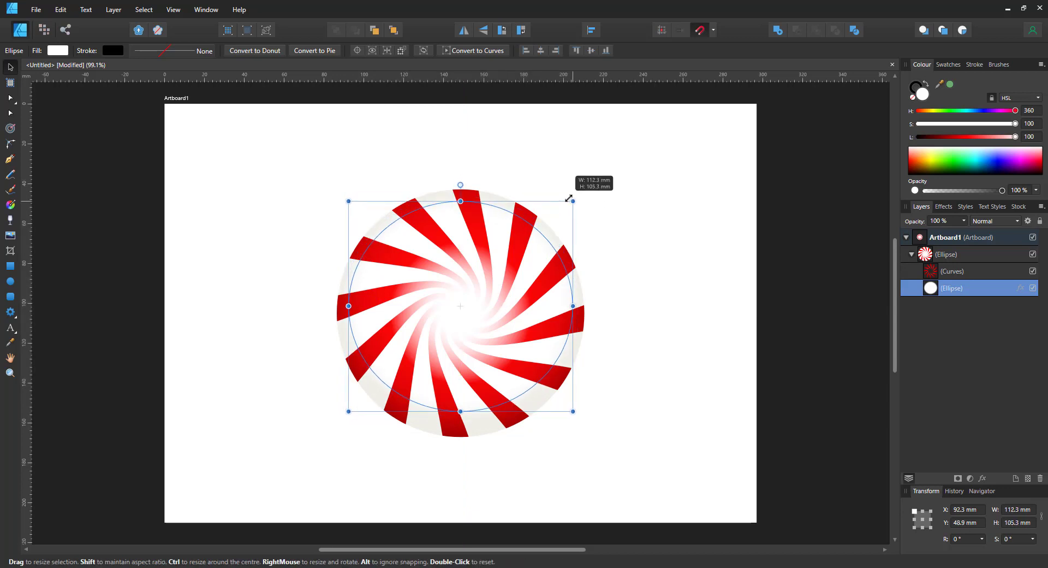
Recolour the candy's base circle to a dusty pinkish brown with hue 18, saturation 31 and lightness 70
{"action": "left_click", "coordinate": [959, 255]}
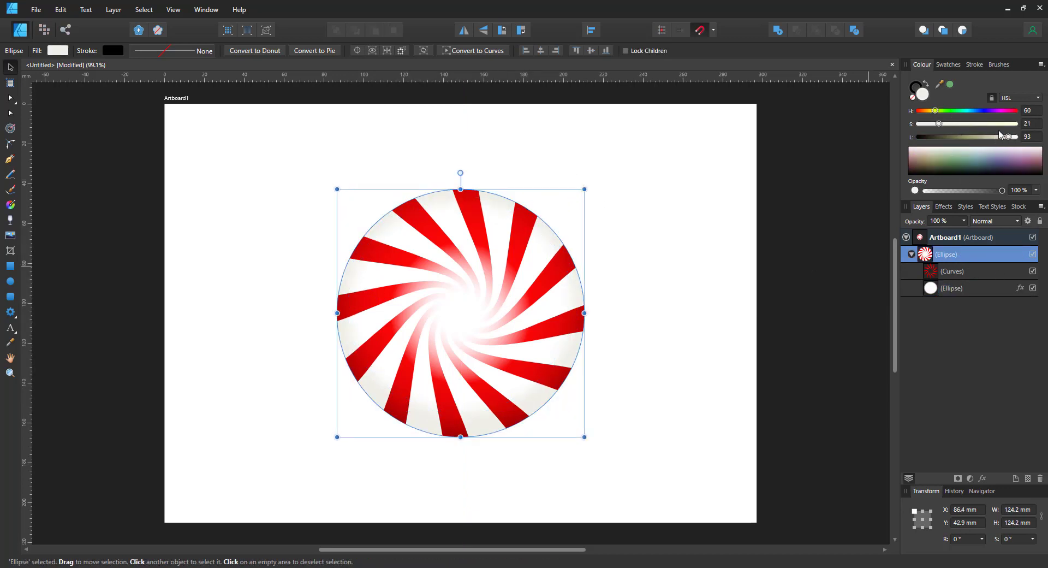
{"action": "left_click_drag", "start_coordinate": [939, 123], "coordinate": [916, 128]}
{"action": "left_click_drag", "start_coordinate": [988, 137], "coordinate": [987, 141]}
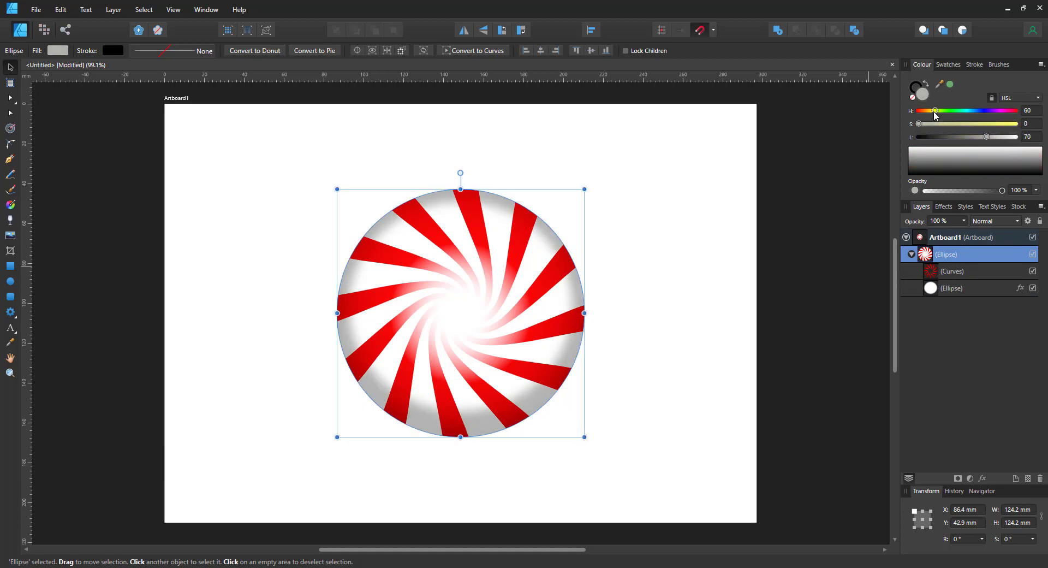
{"action": "left_click_drag", "start_coordinate": [935, 112], "coordinate": [948, 130]}
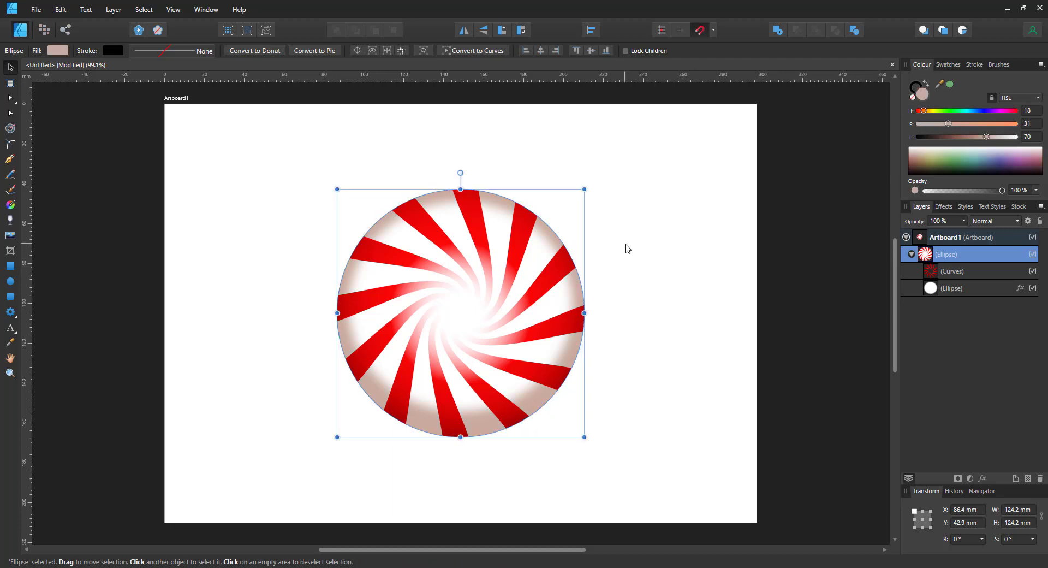
Draw a straight horizontal line across the candy's middle with the Pen tool and bend it upward into an arch
{"action": "left_click", "coordinate": [10, 159]}
{"action": "left_click", "coordinate": [348, 323]}
{"action": "left_click", "coordinate": [573, 323]}
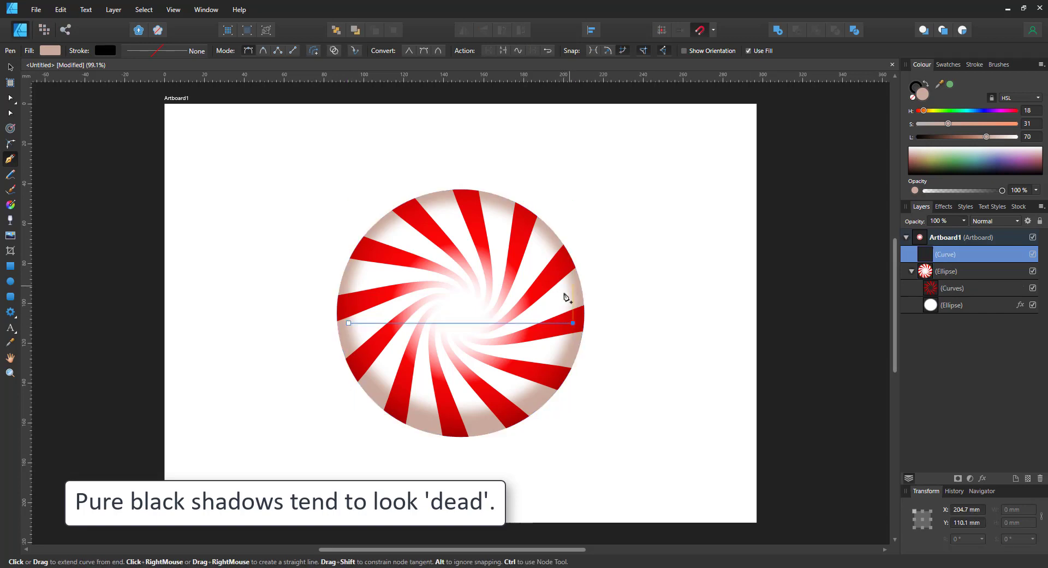
{"action": "key", "text": "a"}
{"action": "left_click_drag", "start_coordinate": [475, 322], "coordinate": [474, 214]}
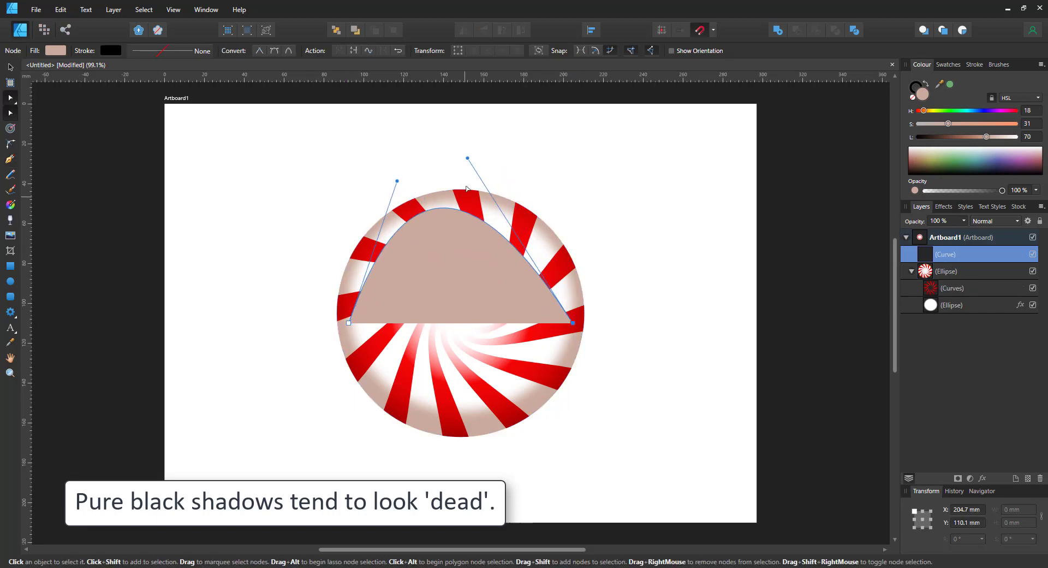
Shape the arch's stroke pressure profile so it peaks in the middle and tapers to nothing at both ends
{"action": "left_click", "coordinate": [187, 52]}
{"action": "left_click", "coordinate": [206, 219]}
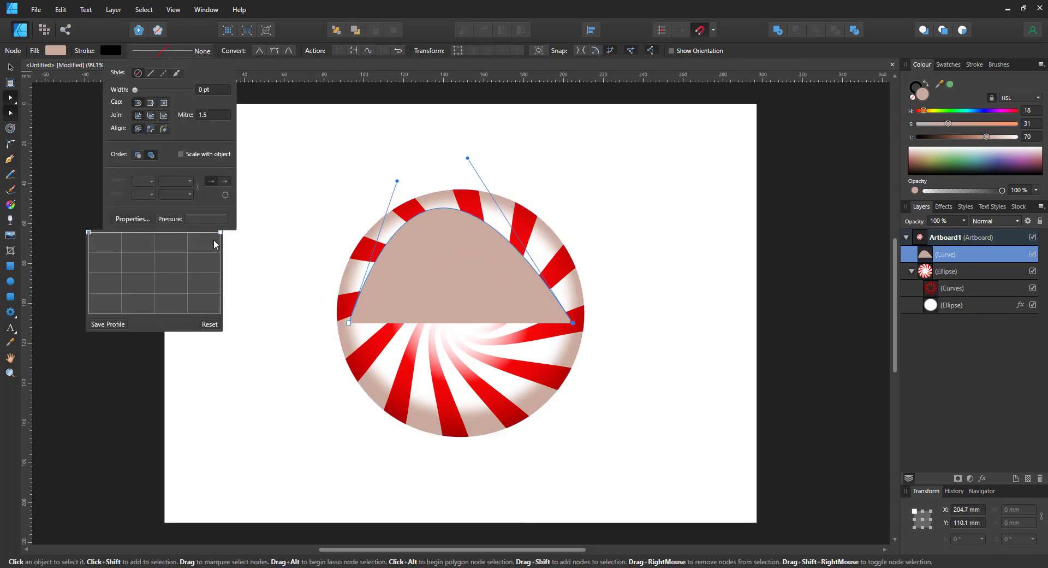
{"action": "left_click_drag", "start_coordinate": [151, 263], "coordinate": [156, 232]}
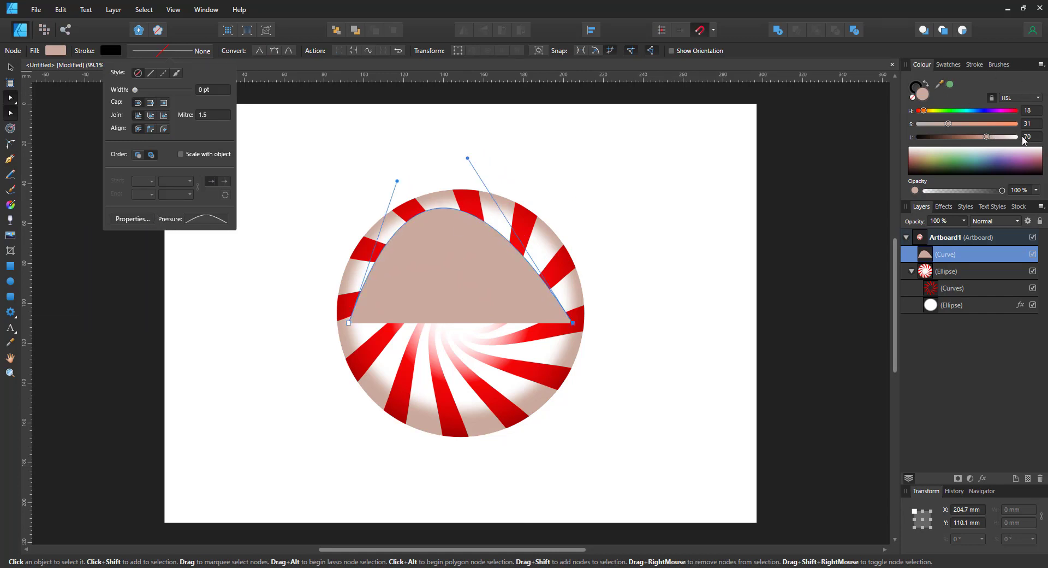
Give the arch a white stroke 20 pt wide and remove its fill
{"action": "left_click_drag", "start_coordinate": [987, 137], "coordinate": [1022, 138]}
{"action": "left_click", "coordinate": [926, 84]}
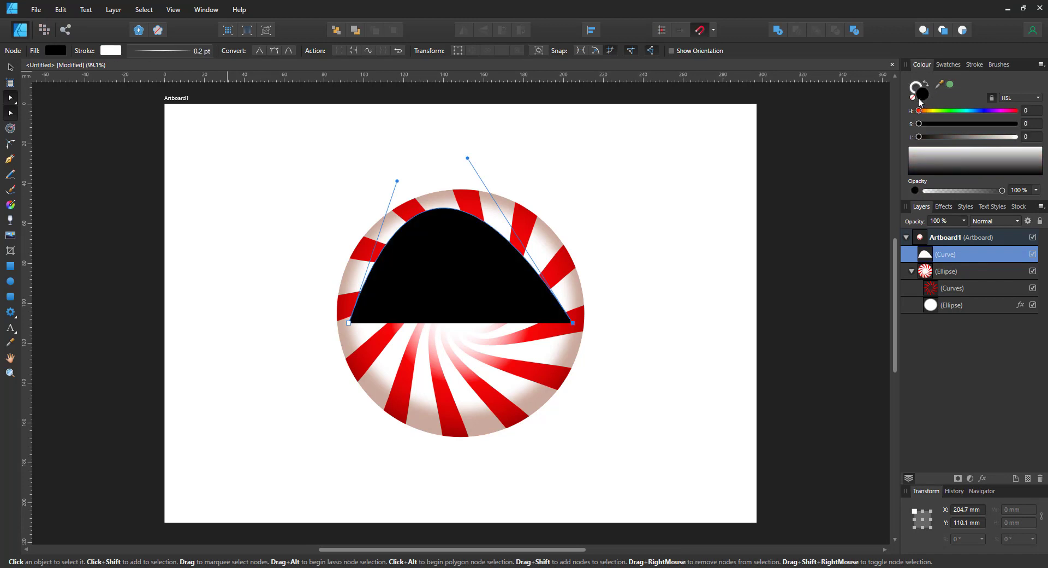
{"action": "left_click", "coordinate": [913, 97]}
{"action": "left_click", "coordinate": [212, 53]}
{"action": "left_click", "coordinate": [212, 90]}
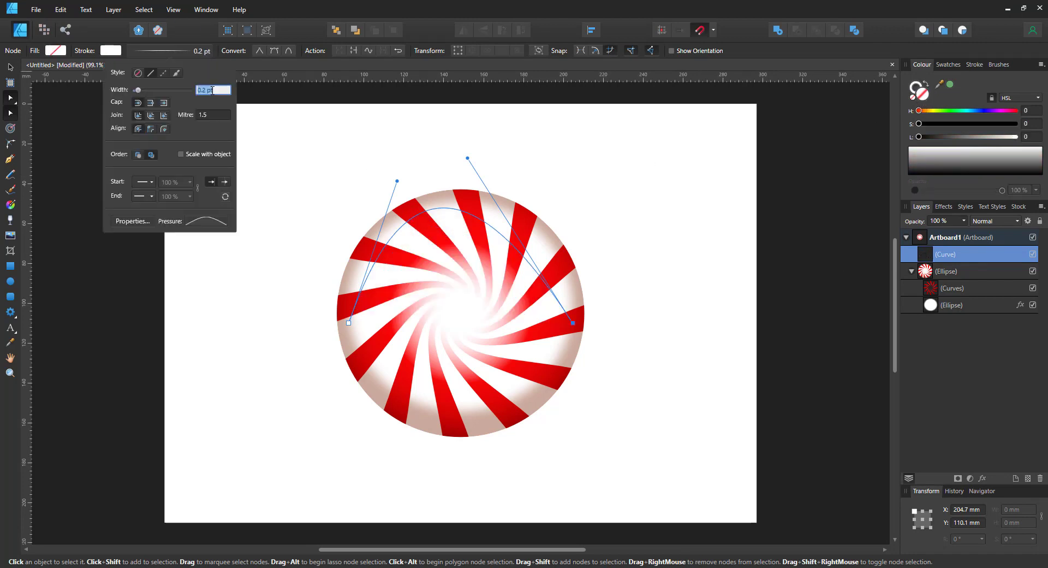
{"action": "type", "text": "20"}
{"action": "key", "text": "Return"}
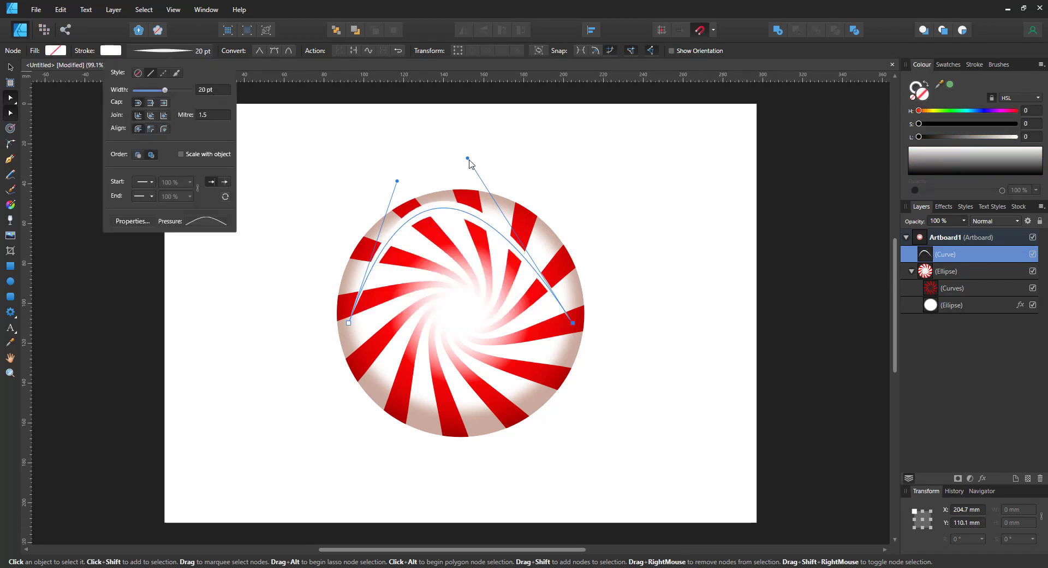
Round the arch evenly to follow the candy's upper rim and apply a 25 px Gaussian blur to it
{"action": "left_click_drag", "start_coordinate": [469, 159], "coordinate": [554, 167]}
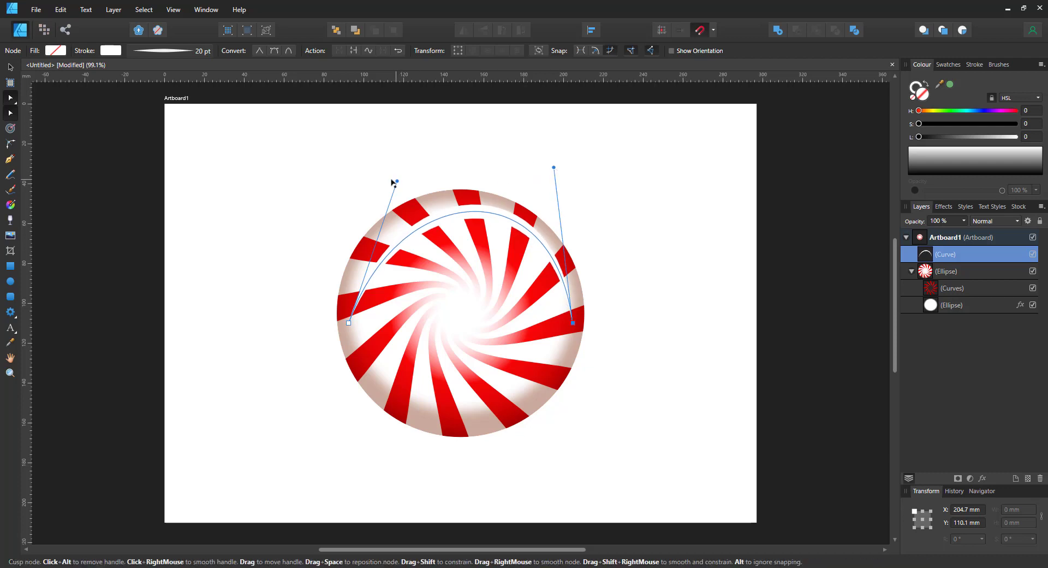
{"action": "left_click_drag", "start_coordinate": [395, 181], "coordinate": [366, 172]}
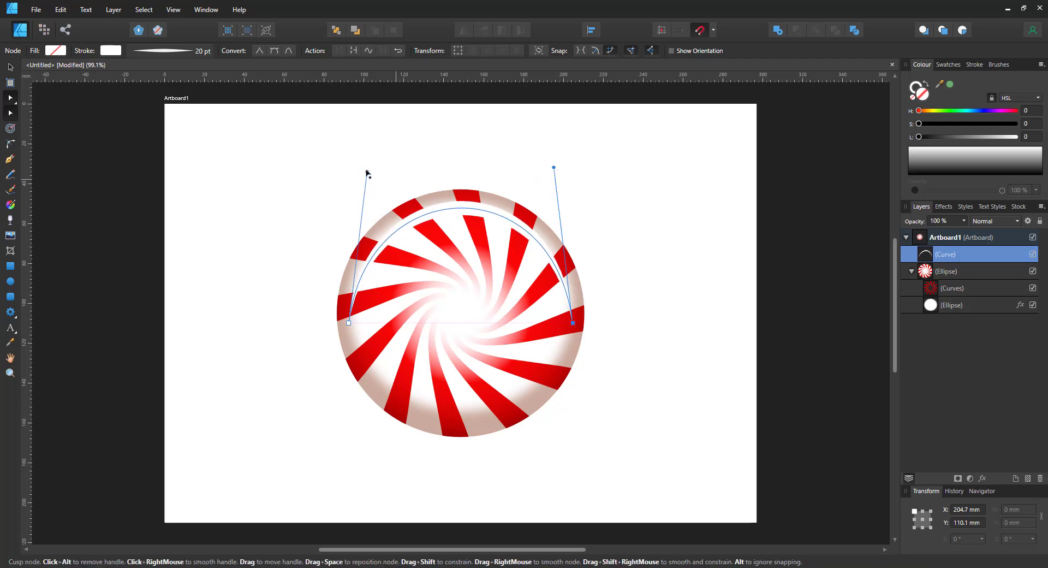
{"action": "left_click", "coordinate": [982, 479]}
{"action": "left_click", "coordinate": [351, 173]}
{"action": "type", "text": "5"}
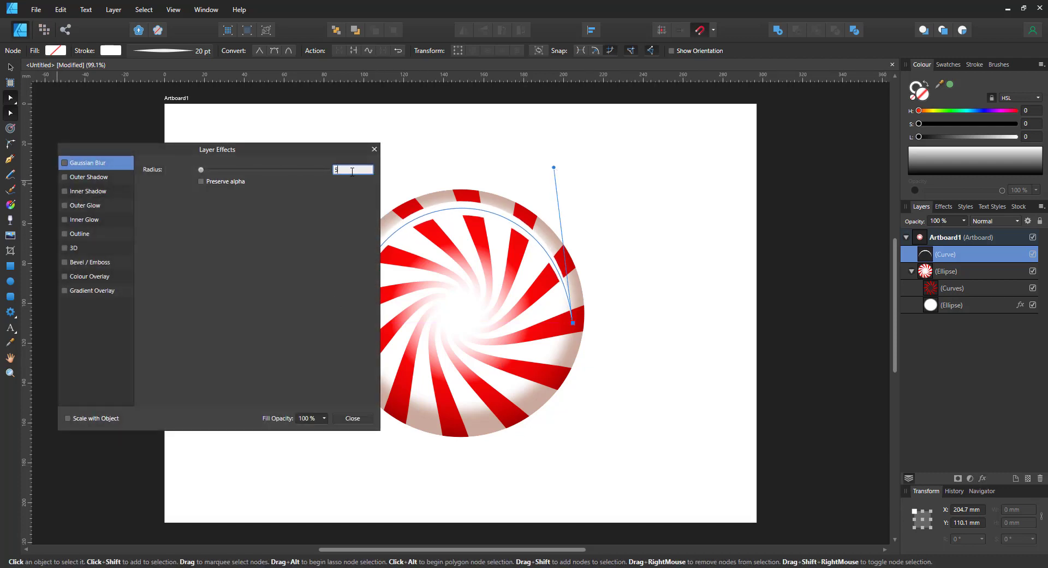
{"action": "key", "text": "Return"}
{"action": "key", "text": "Return"}
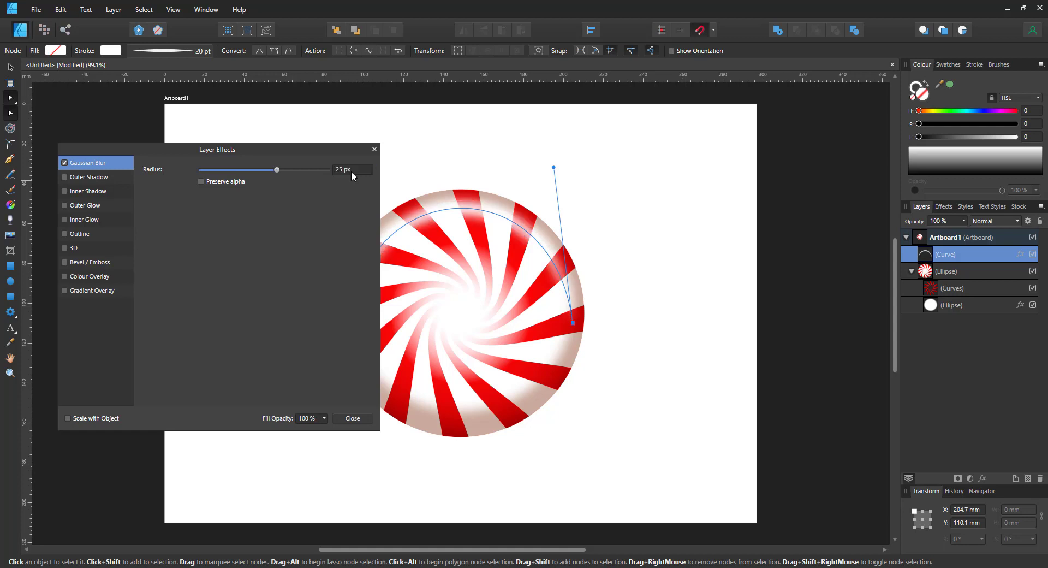
{"action": "left_click", "coordinate": [374, 148]}
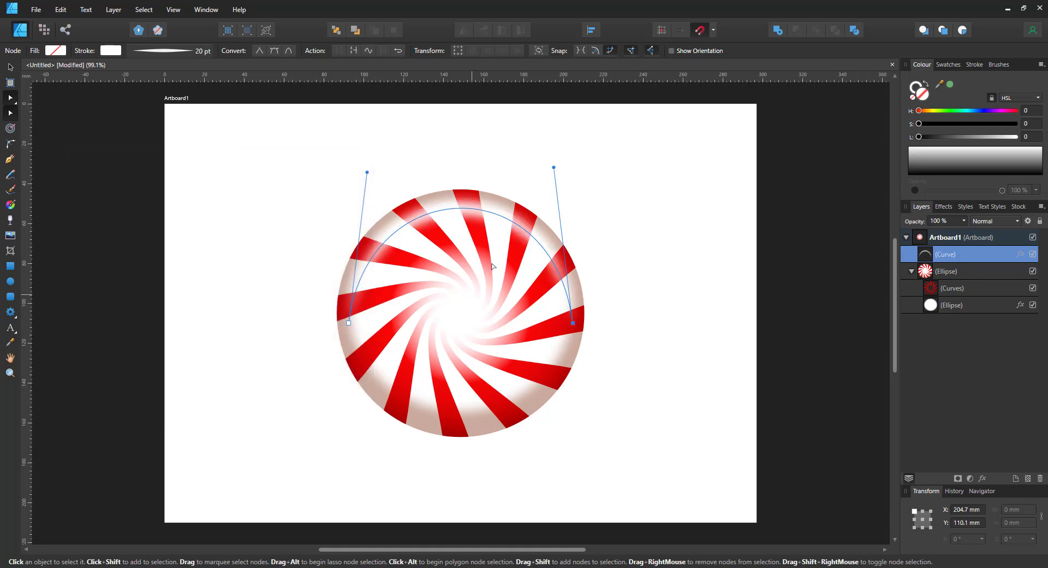
Move the arch's end points closer to the candy's side edges and nest it inside the base circle above the swirl
{"action": "left_click_drag", "start_coordinate": [349, 323], "coordinate": [344, 313]}
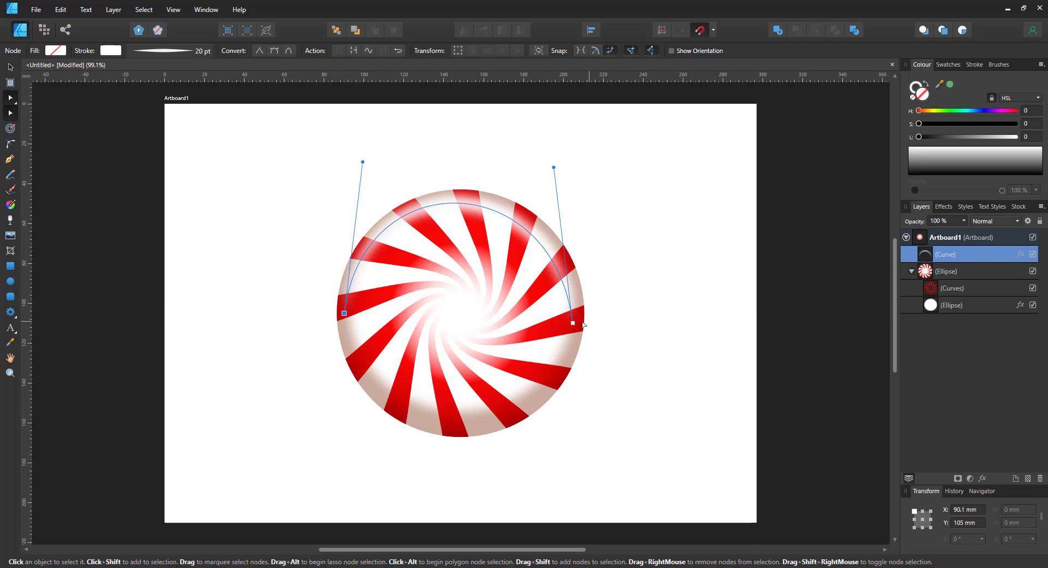
{"action": "left_click_drag", "start_coordinate": [573, 323], "coordinate": [580, 322]}
{"action": "left_click_drag", "start_coordinate": [964, 255], "coordinate": [960, 281]}
Set the highlight arch's stroke width to 35 pt
{"action": "left_click", "coordinate": [156, 51]}
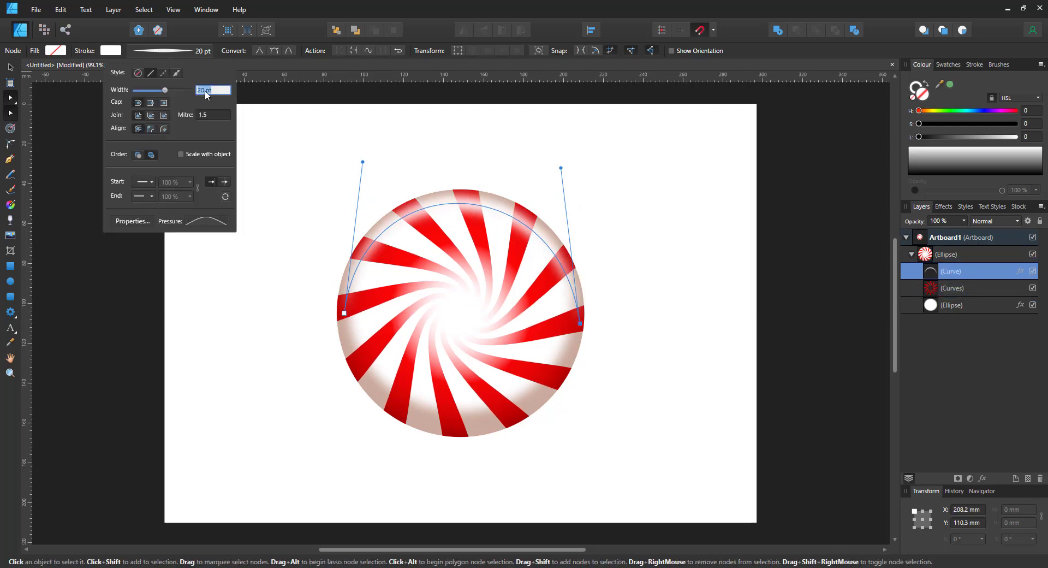
{"action": "type", "text": "35"}
{"action": "key", "text": "Return"}
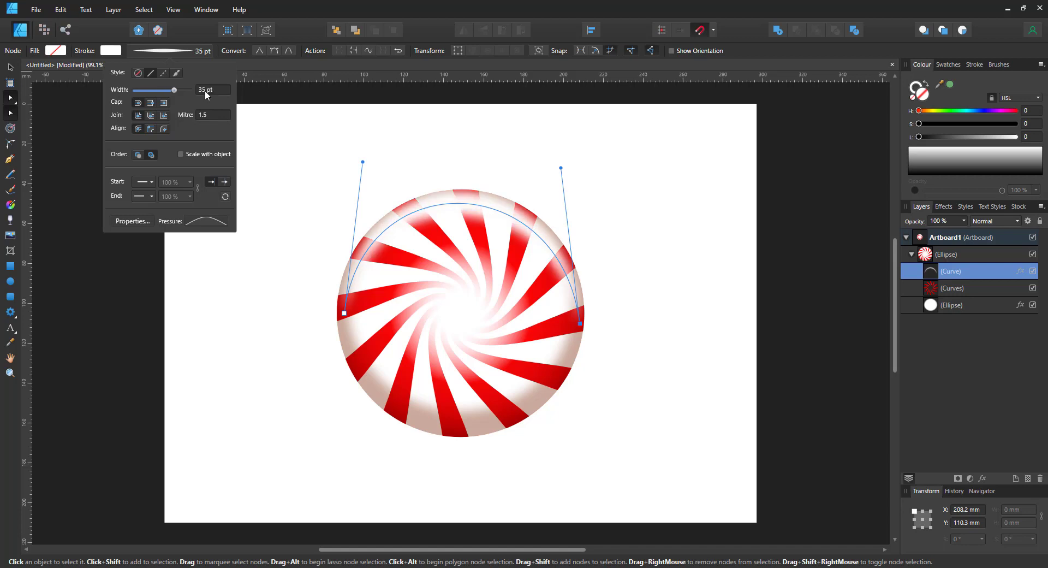
Reshape the arch's pressure profile into a jagged series of uneven peaks, tallest in the middle, and save the profile
{"action": "left_click", "coordinate": [206, 221]}
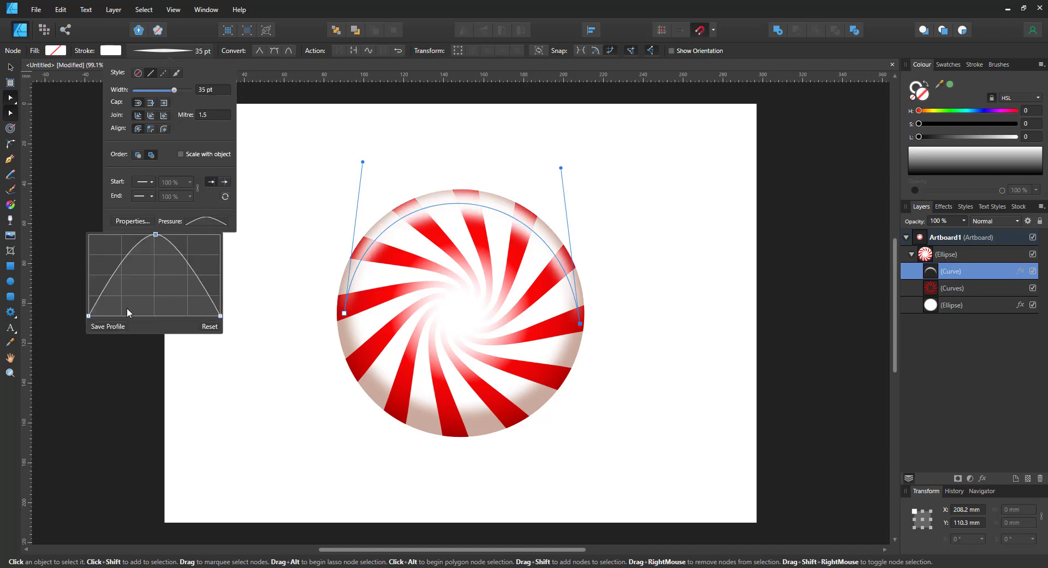
{"action": "left_click", "coordinate": [97, 290]}
{"action": "mouse_move", "coordinate": [113, 294]}
{"action": "left_mouse_down"}
{"action": "mouse_move", "coordinate": [112, 305]}
{"action": "mouse_move", "coordinate": [129, 252]}
{"action": "mouse_move", "coordinate": [140, 299]}
{"action": "mouse_move", "coordinate": [153, 298]}
{"action": "mouse_move", "coordinate": [153, 238]}
{"action": "left_mouse_up"}
{"action": "mouse_move", "coordinate": [168, 251]}
{"action": "left_mouse_down"}
{"action": "mouse_move", "coordinate": [172, 291]}
{"action": "mouse_move", "coordinate": [183, 245]}
{"action": "mouse_move", "coordinate": [196, 307]}
{"action": "mouse_move", "coordinate": [207, 279]}
{"action": "left_mouse_up"}
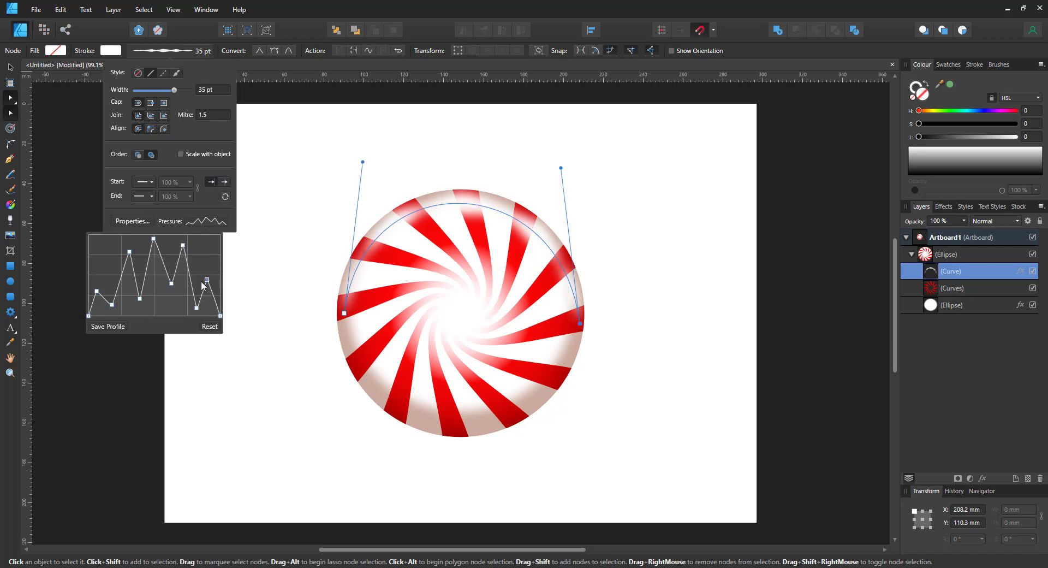
{"action": "left_click", "coordinate": [104, 328]}
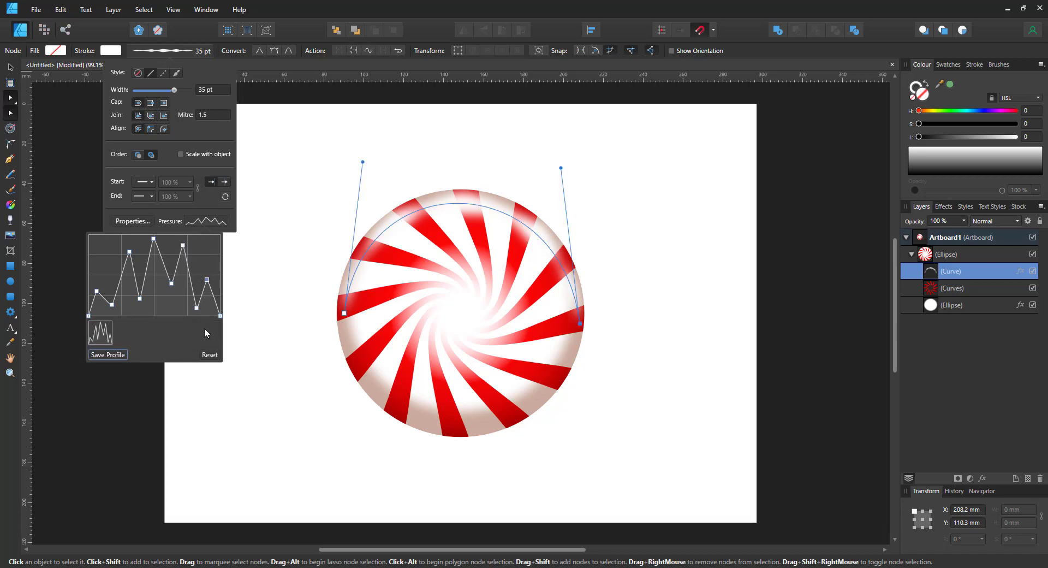
Duplicate the highlight arch and reset the copy's pressure profile to a low central peak tapering to nothing at both ends
{"action": "key", "text": "ctrl+j"}
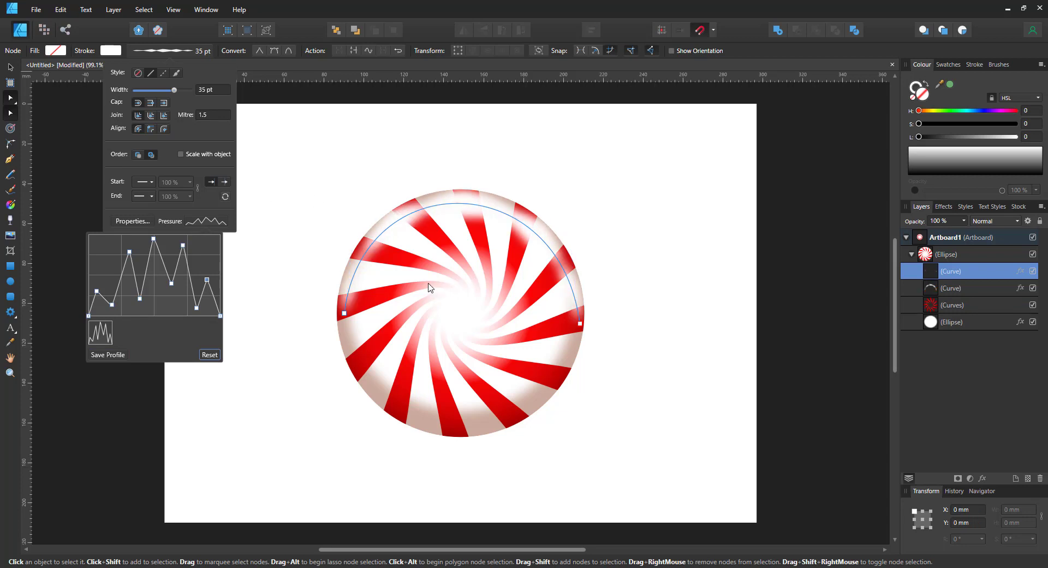
{"action": "left_click", "coordinate": [209, 354]}
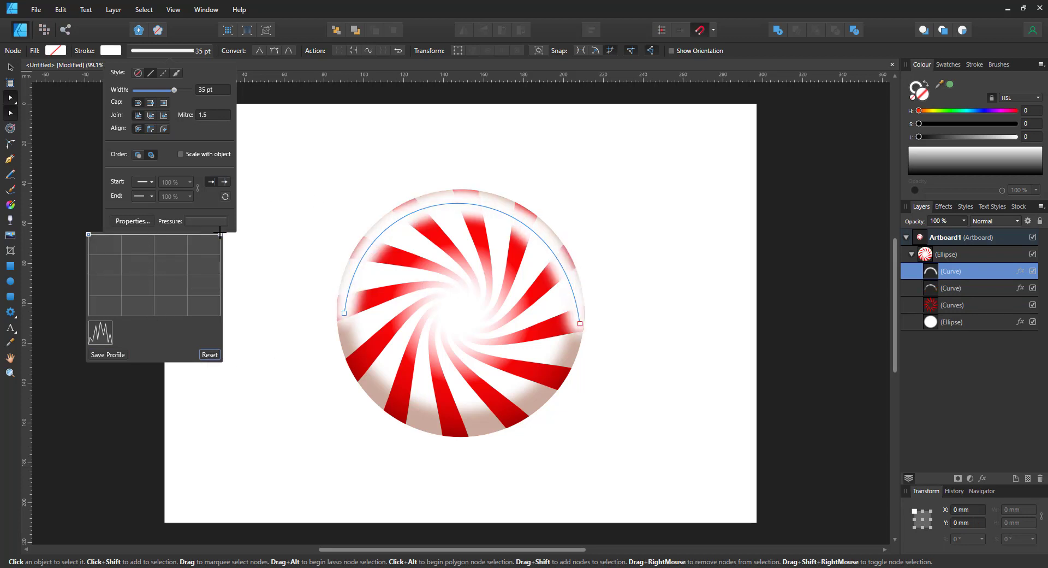
{"action": "left_click_drag", "start_coordinate": [220, 235], "coordinate": [228, 349]}
{"action": "left_click_drag", "start_coordinate": [154, 315], "coordinate": [154, 280]}
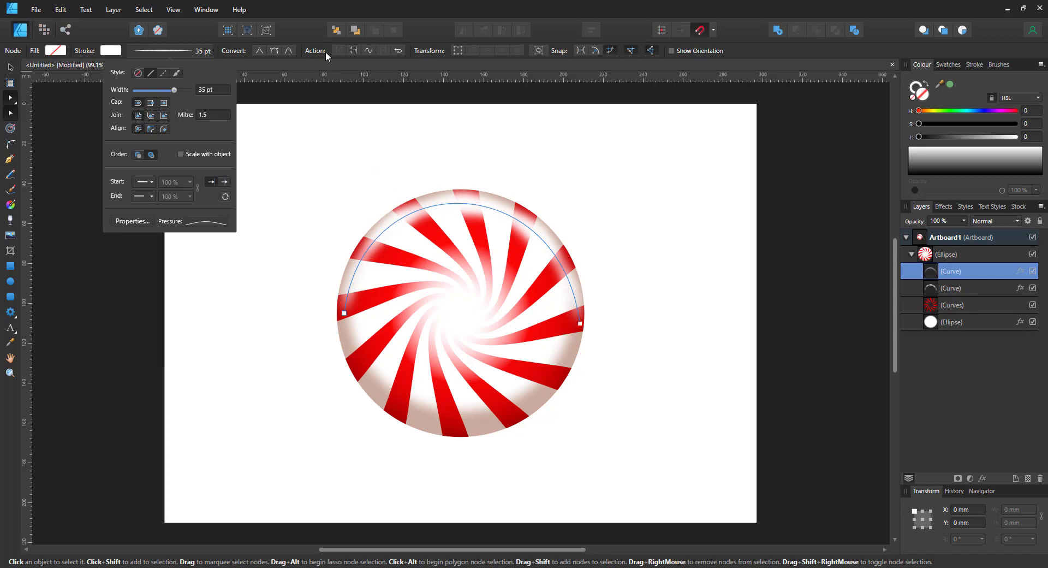
Flip the duplicated arch vertically and move it down along the candy's lower rim
{"action": "key", "text": "v"}
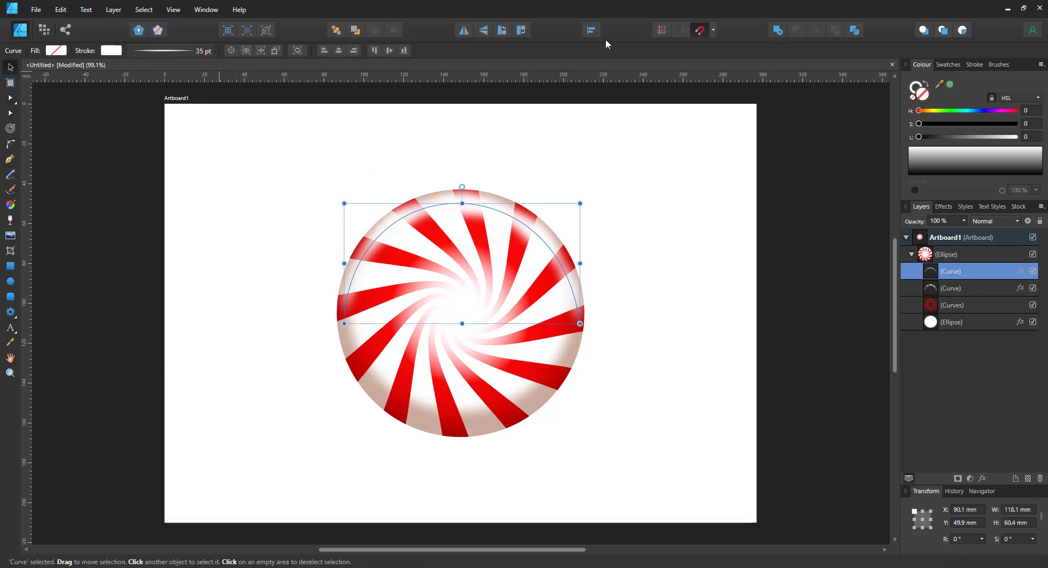
{"action": "left_click", "coordinate": [483, 30]}
{"action": "left_click_drag", "start_coordinate": [502, 316], "coordinate": [502, 419]}
Shorten the lower arc by adding a node near each end and deleting the original end nodes
{"action": "key", "text": "a"}
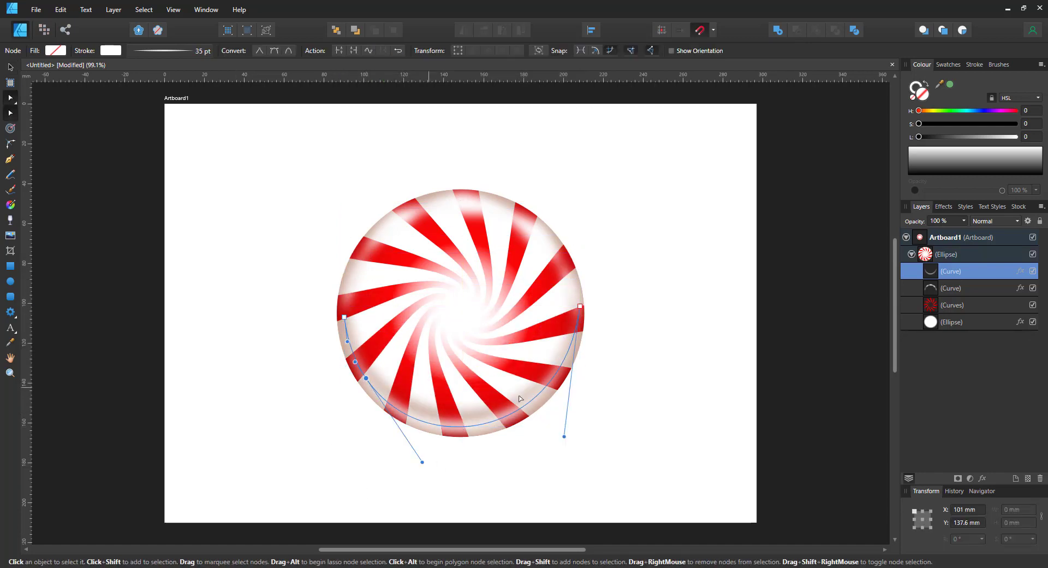
{"action": "left_click", "coordinate": [556, 373]}
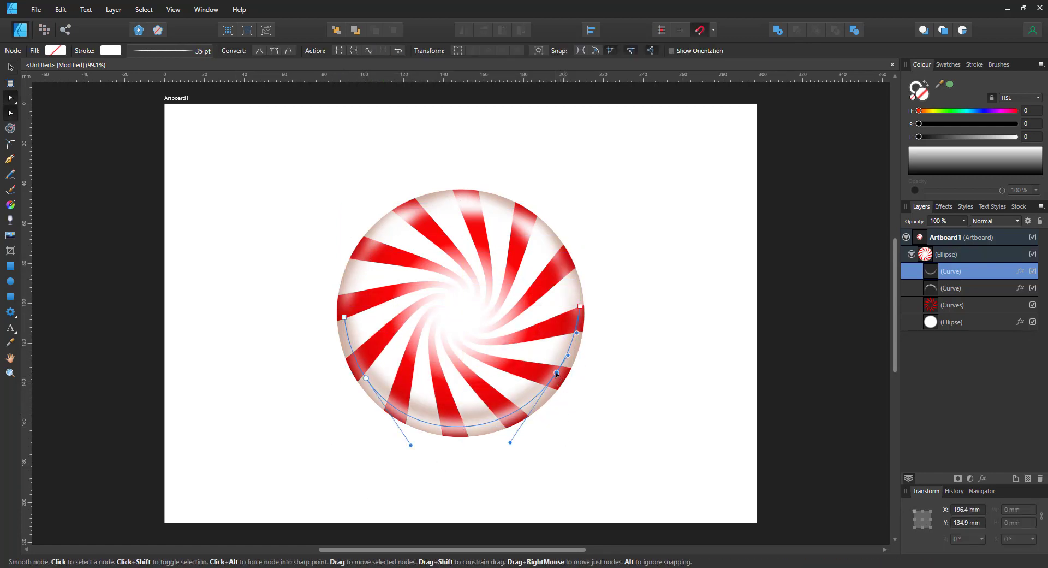
{"action": "left_click", "coordinate": [557, 373]}
{"action": "left_click_drag", "start_coordinate": [237, 228], "coordinate": [664, 329]}
{"action": "key", "text": "Delete"}
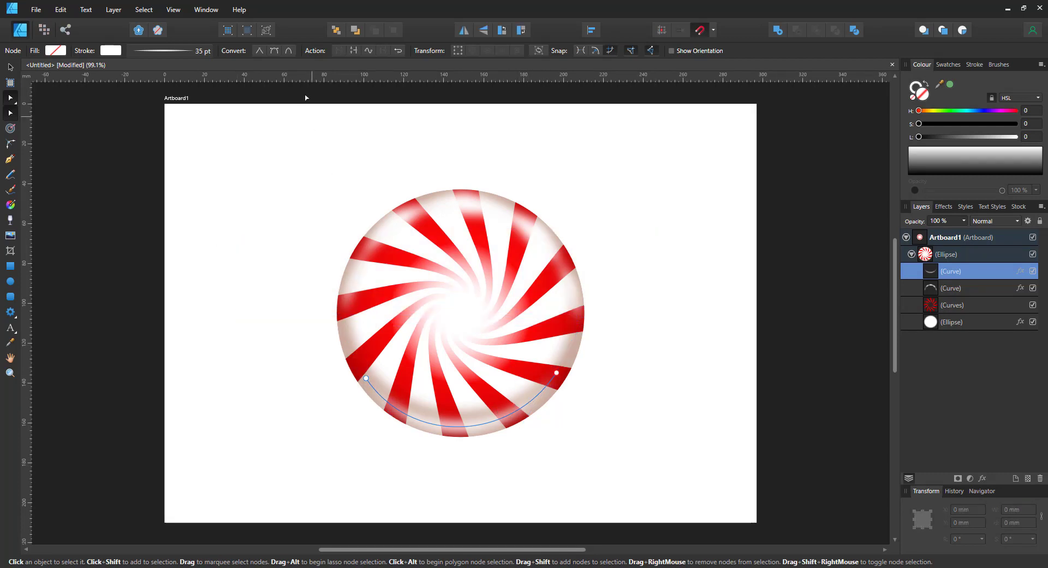
Set the stroke width of the lower rim arc to 20 pt
{"action": "left_click", "coordinate": [199, 53]}
{"action": "left_click", "coordinate": [214, 91]}
{"action": "type", "text": "20"}
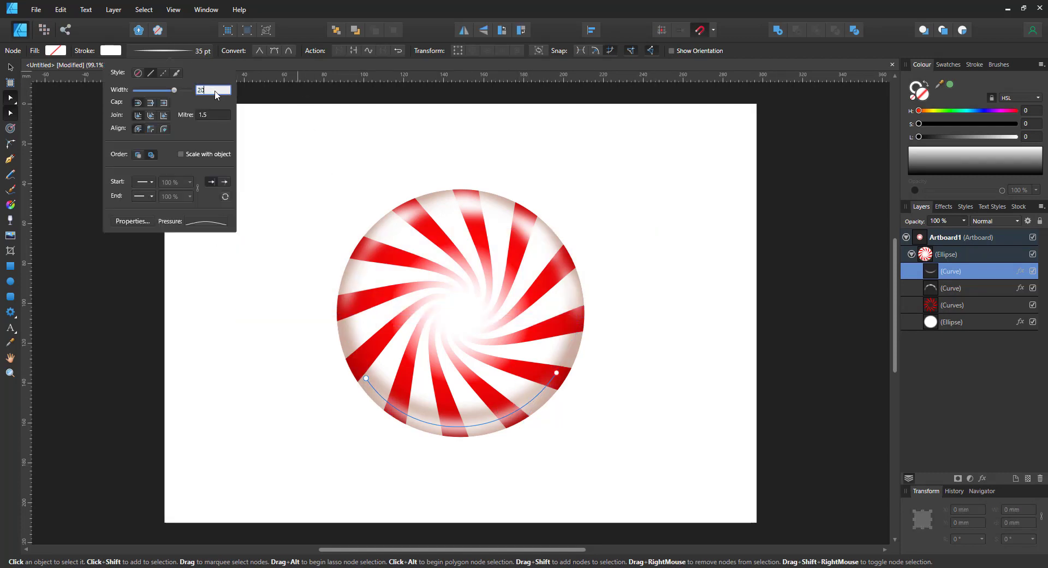
{"action": "key", "text": "Return"}
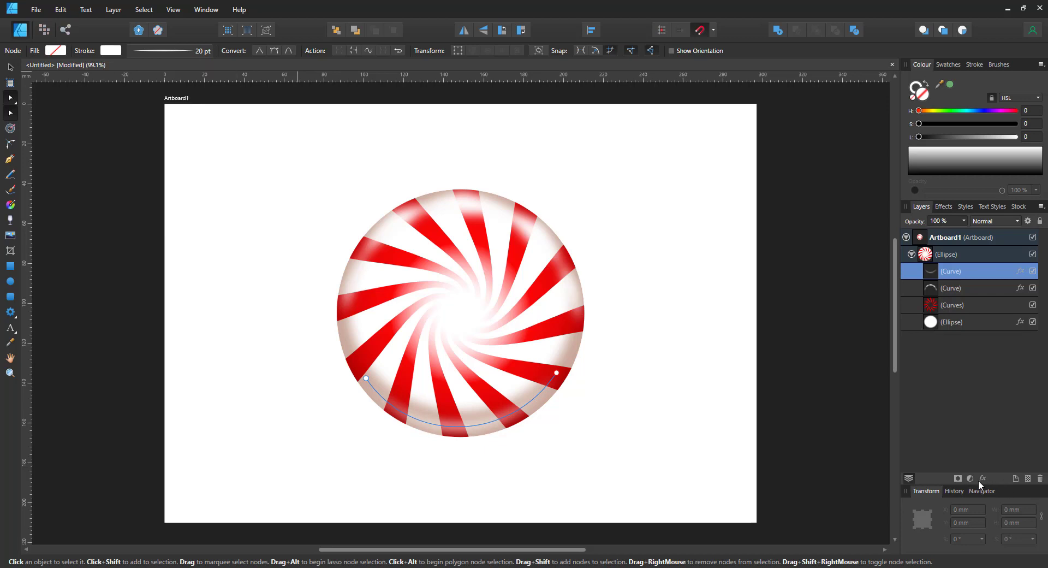
Set the lower rim arc's Gaussian blur radius to 10 px and enlarge the arc to about 99.8 × 27.1 mm along the rim
{"action": "left_click", "coordinate": [982, 479]}
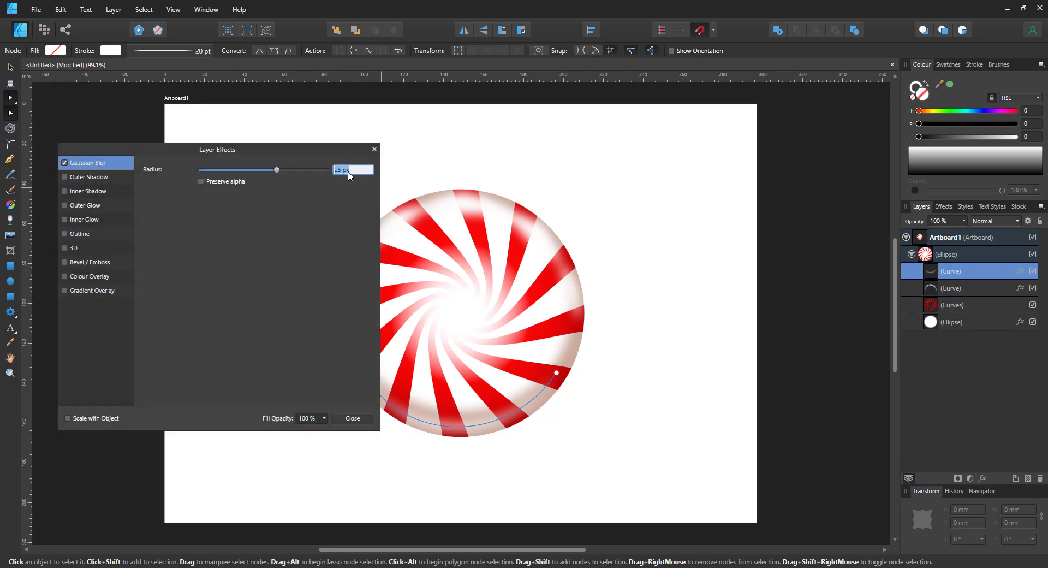
{"action": "type", "text": "10"}
{"action": "key", "text": "Return"}
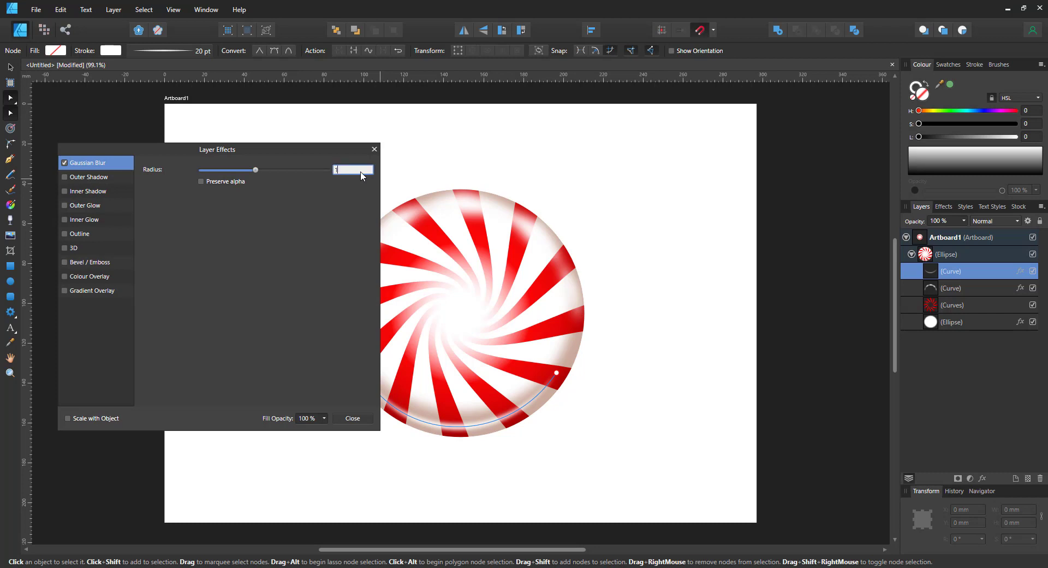
{"action": "key", "text": "Return"}
{"action": "left_click", "coordinate": [374, 149]}
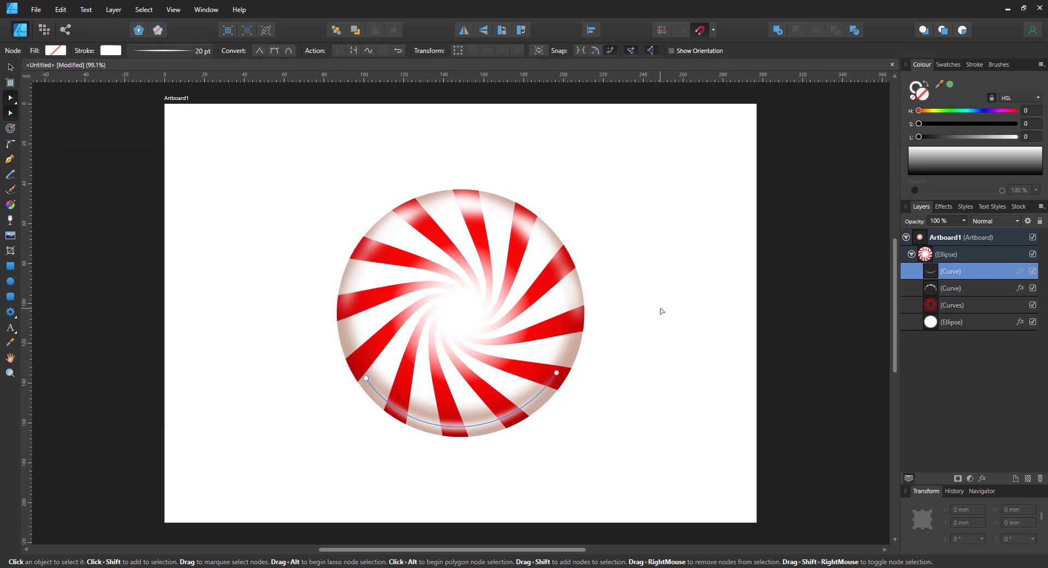
{"action": "key", "text": "v"}
{"action": "left_click_drag", "start_coordinate": [529, 405], "coordinate": [561, 406]}
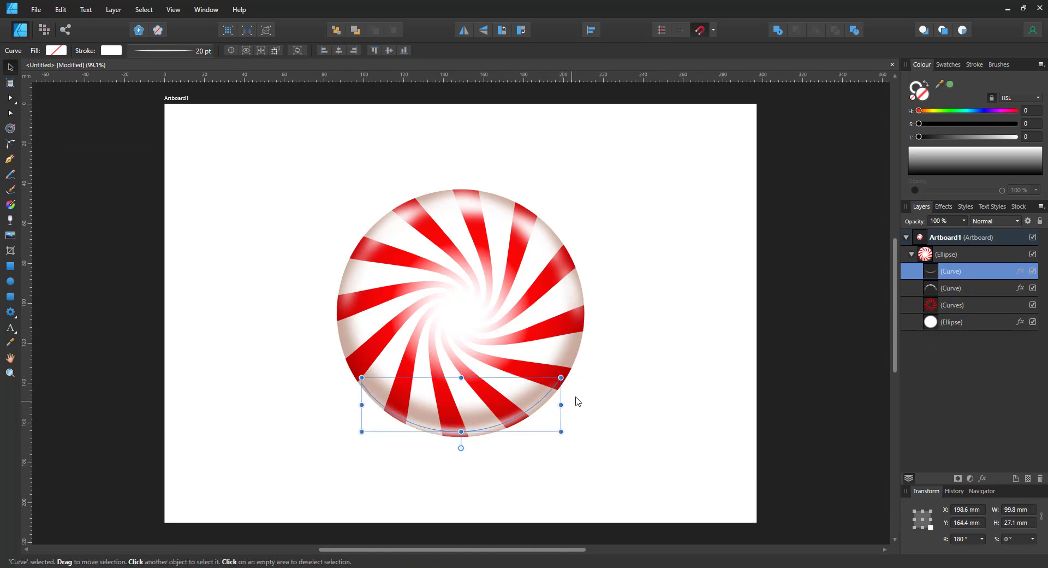
Apply a linear transparency gradient to the blurred white inner ellipse, fading downward from near its upper edge to below the candy
{"action": "left_click", "coordinate": [972, 304]}
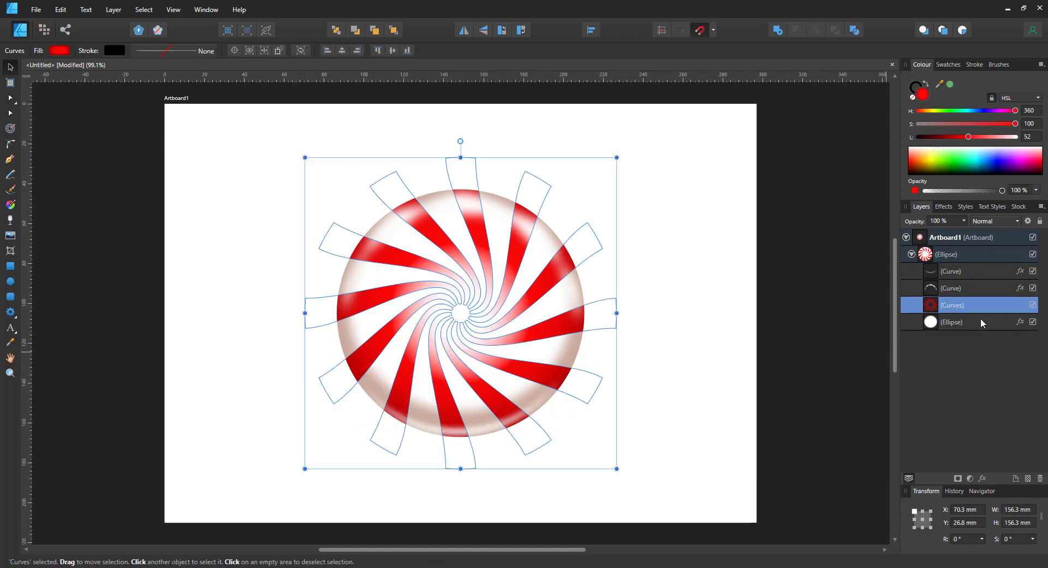
{"action": "left_click", "coordinate": [981, 321]}
{"action": "left_click", "coordinate": [8, 221]}
{"action": "left_click_drag", "start_coordinate": [442, 224], "coordinate": [462, 489]}
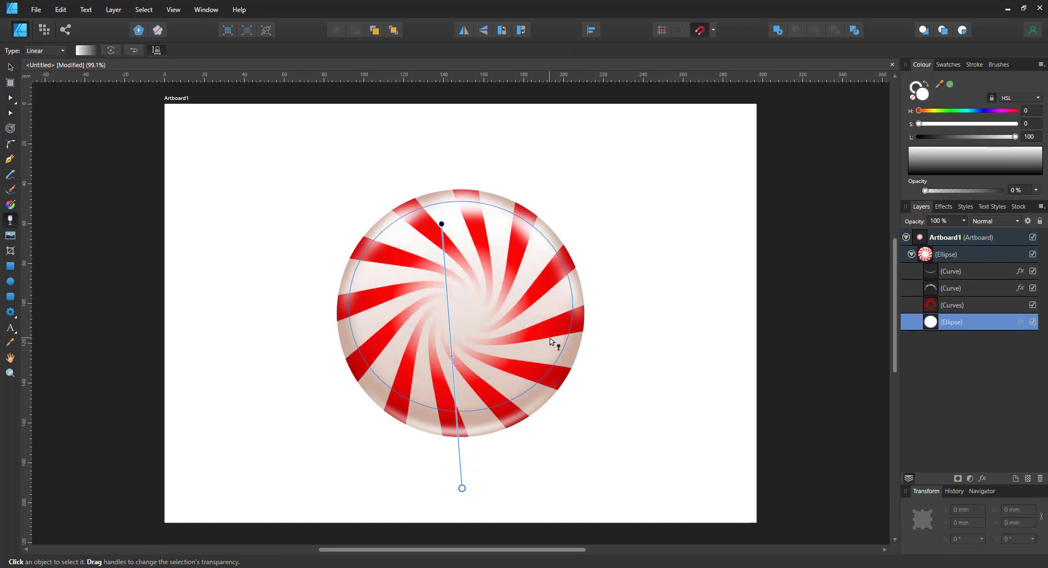
{"action": "key", "text": "v"}
Duplicate the upper highlight arch, shrink the copy to about 92.1 × 47.1 mm inside the original, and flip it horizontally
{"action": "left_click", "coordinate": [470, 203]}
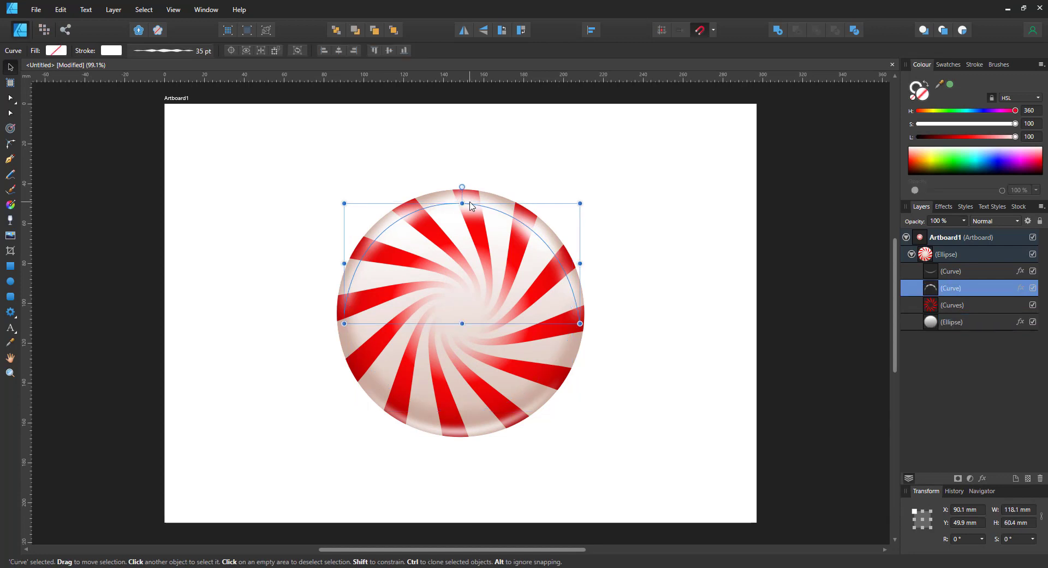
{"action": "key", "text": "ctrl+j"}
{"action": "left_click_drag", "start_coordinate": [580, 203], "coordinate": [554, 216]}
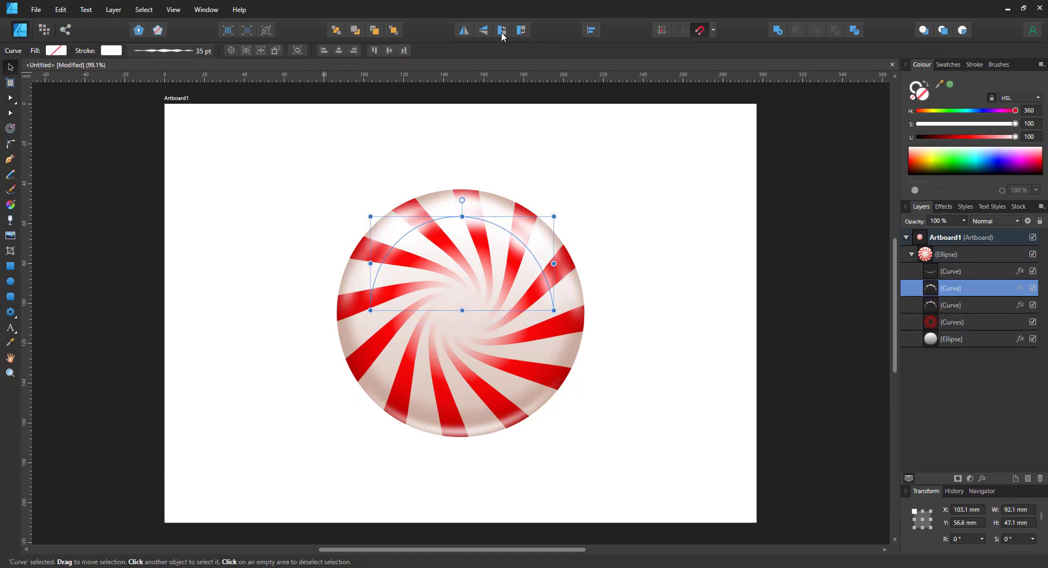
{"action": "left_click", "coordinate": [464, 30]}
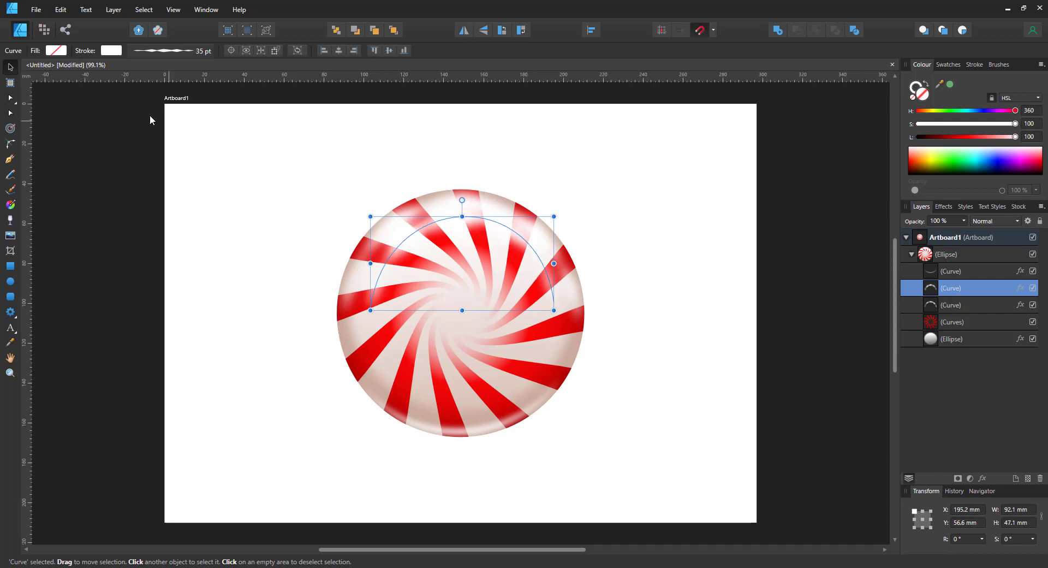
Give the inner highlight arch a 15 pt stroke width and a 10 px Gaussian blur radius
{"action": "left_click", "coordinate": [153, 49]}
{"action": "left_click", "coordinate": [211, 95]}
{"action": "type", "text": "1"}
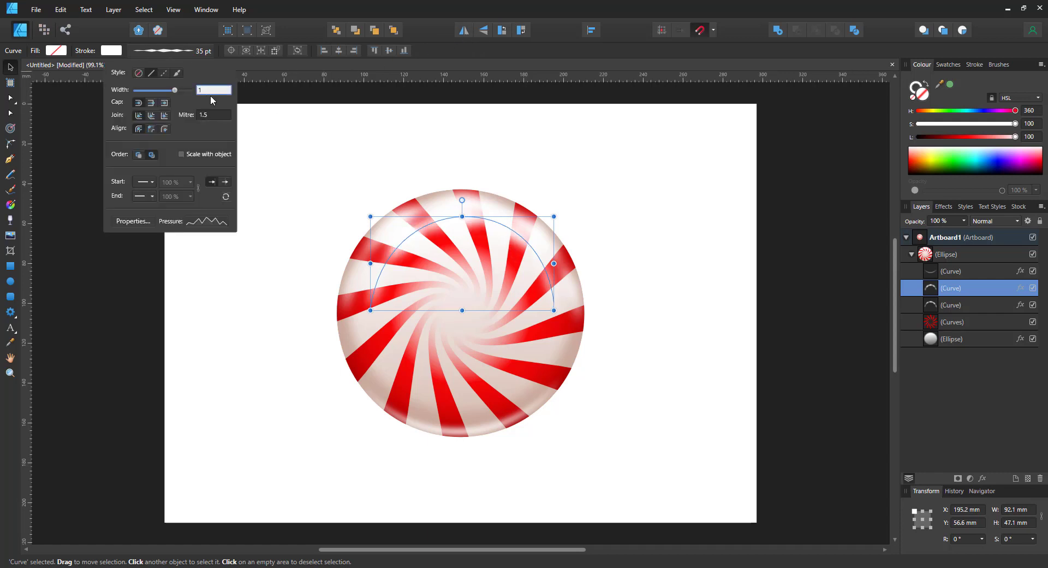
{"action": "type", "text": "5"}
{"action": "key", "text": "Return"}
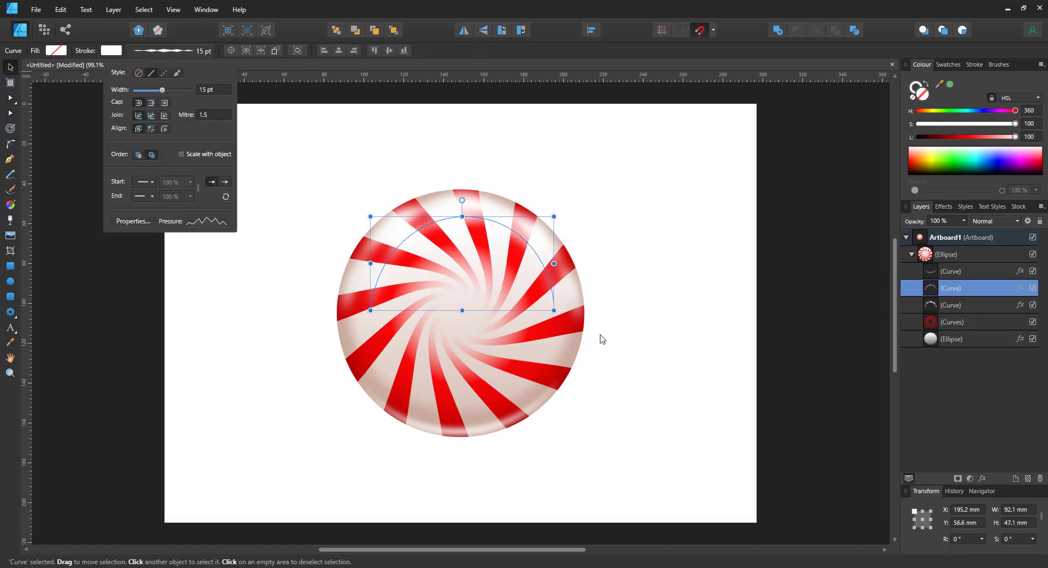
{"action": "left_click", "coordinate": [982, 478]}
{"action": "left_click", "coordinate": [342, 173]}
{"action": "type", "text": "10"}
{"action": "key", "text": "Return"}
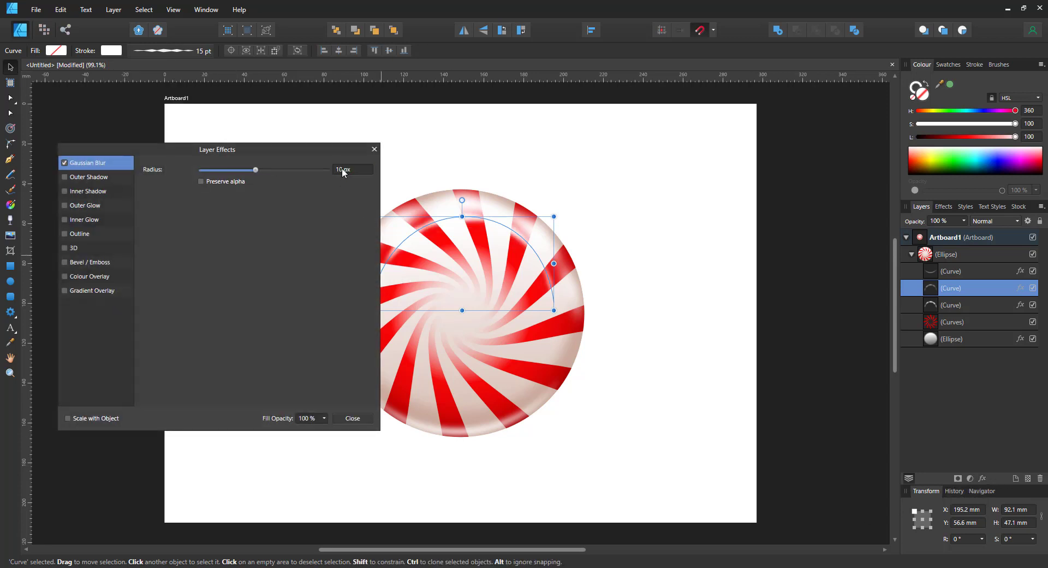
{"action": "left_click", "coordinate": [375, 149]}
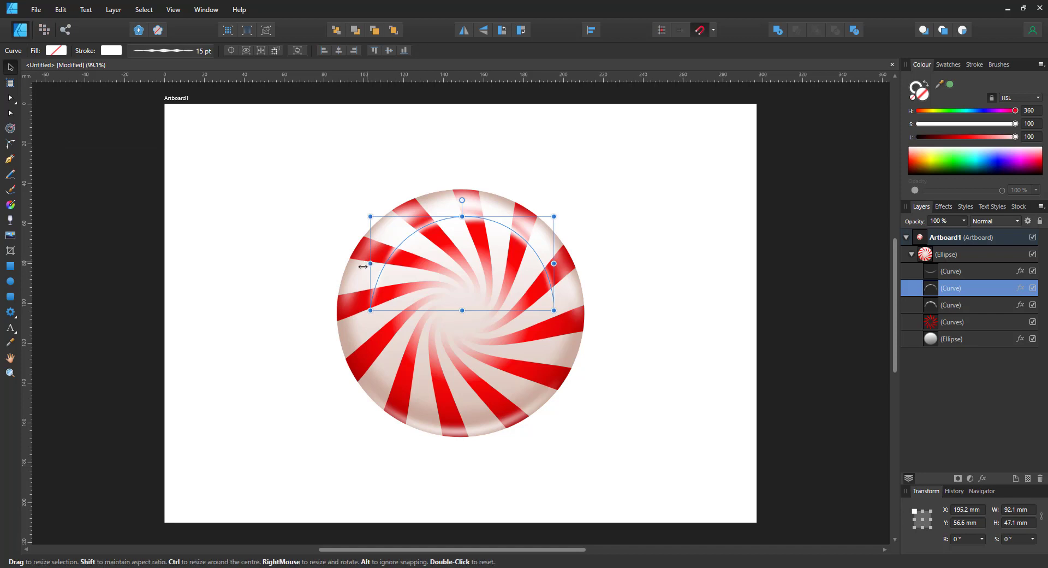
Enlarge the inner highlight arch to about 96.4 × 49.3 mm and set its opacity to 50%
{"action": "left_click_drag", "start_coordinate": [370, 263], "coordinate": [360, 267]}
{"action": "key", "text": "5"}
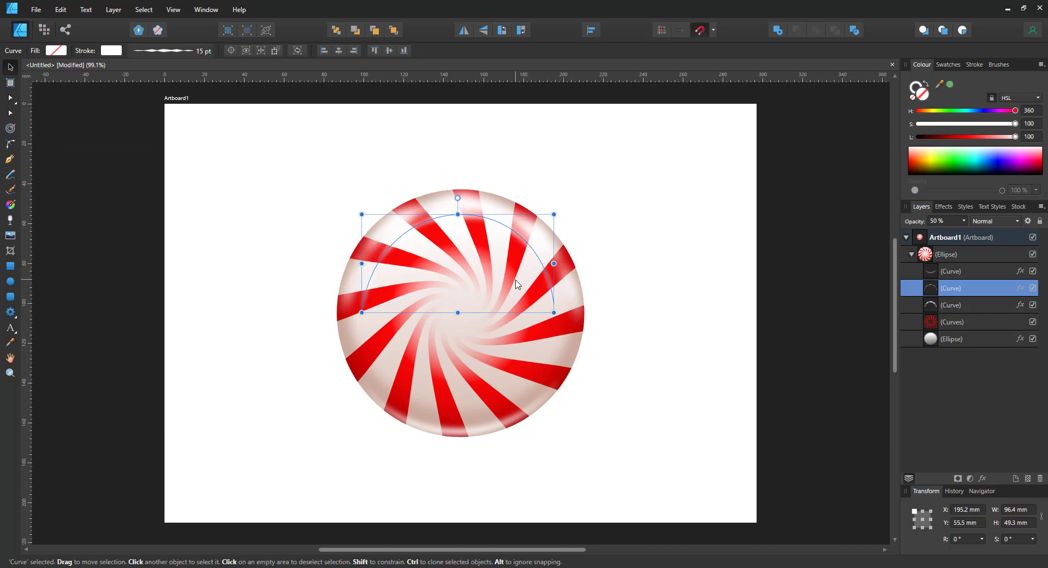
Duplicate the inner arch, flip the copy vertically, and fit it at about 79.1 × 31.9 mm into the candy's lower half
{"action": "key", "text": "ctrl+j"}
{"action": "left_click", "coordinate": [485, 31]}
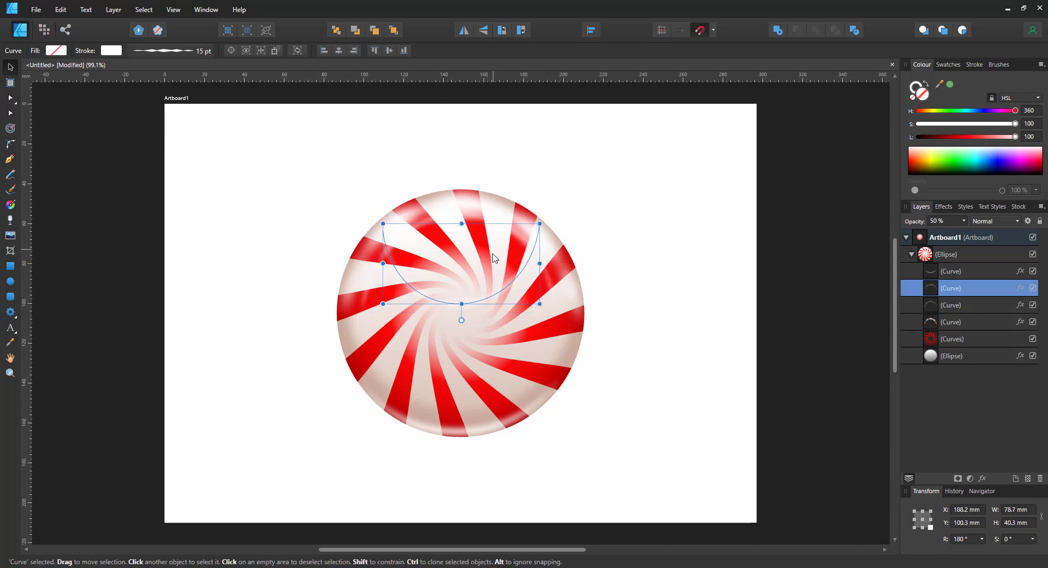
{"action": "left_click_drag", "start_coordinate": [480, 303], "coordinate": [497, 451]}
{"action": "left_click_drag", "start_coordinate": [539, 377], "coordinate": [561, 378]}
{"action": "left_click_drag", "start_coordinate": [560, 337], "coordinate": [541, 346]}
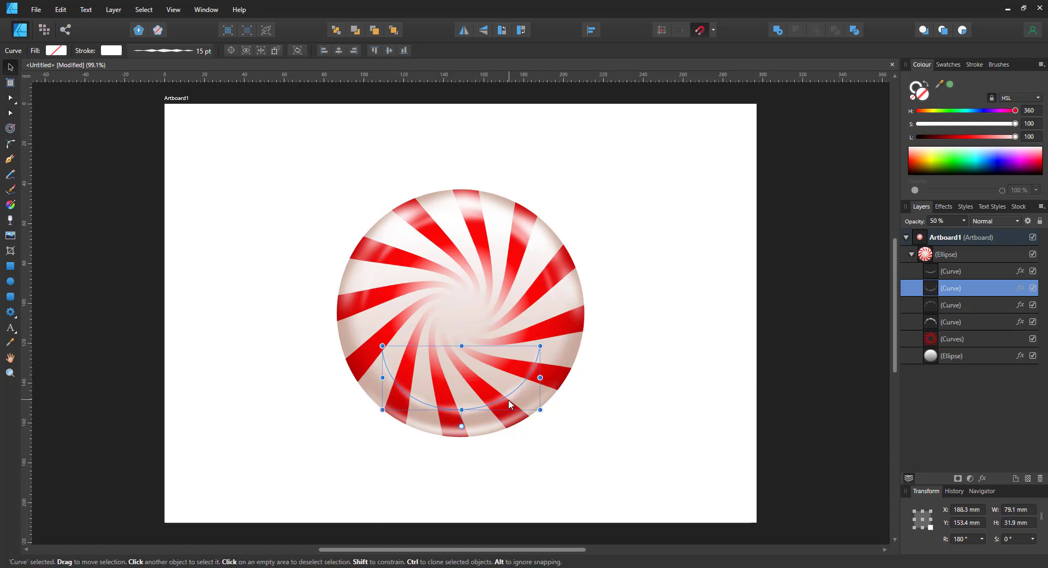
{"action": "left_click_drag", "start_coordinate": [508, 398], "coordinate": [507, 376]}
{"action": "left_click", "coordinate": [630, 340]}
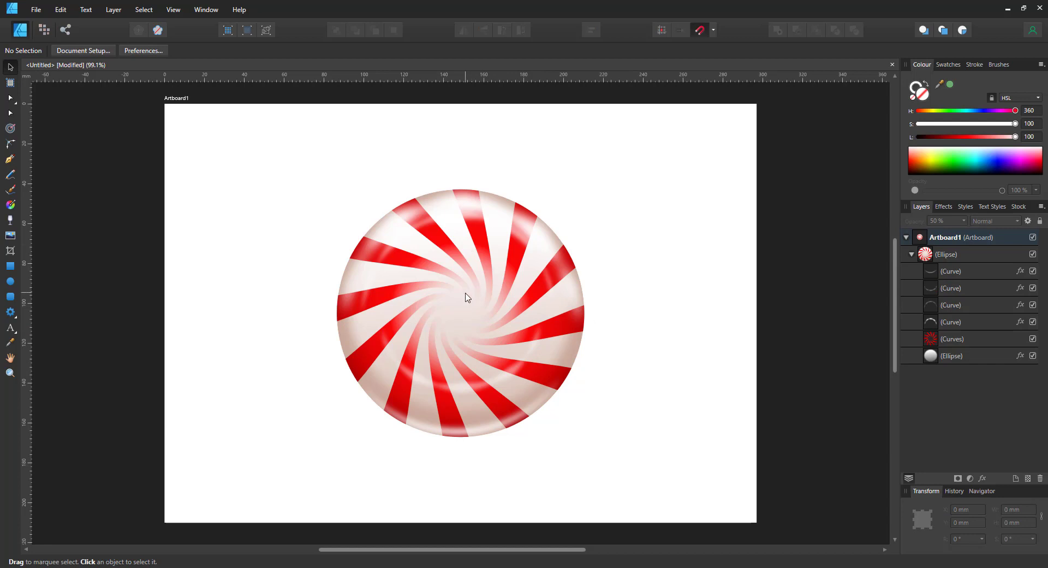
Draw a white-filled, strokeless ellipse of about 9 × 5.5 mm on the candy's upper-left rim and tilt it along the curve
{"action": "left_click", "coordinate": [10, 280]}
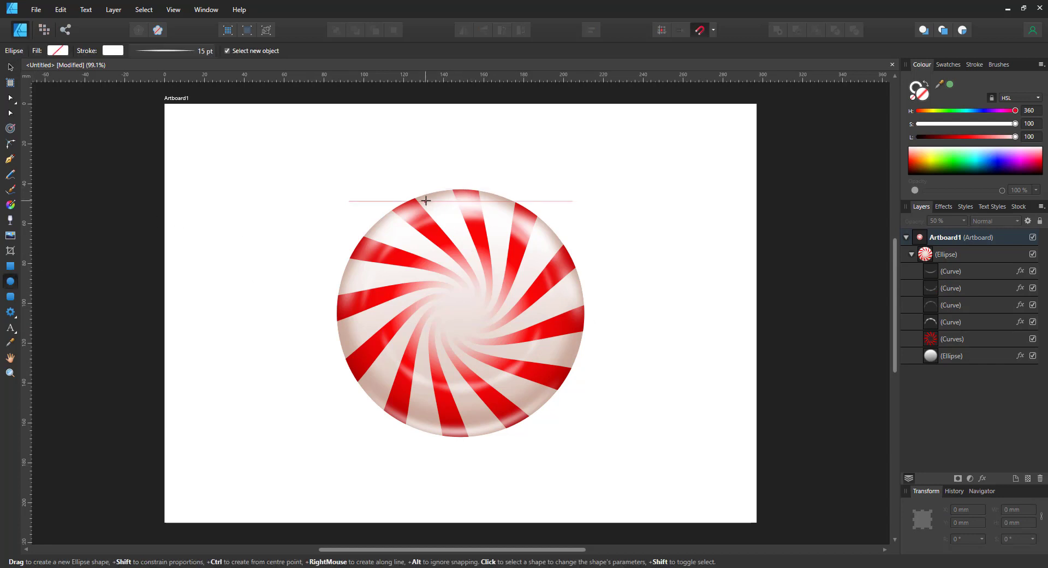
{"action": "left_click_drag", "start_coordinate": [415, 202], "coordinate": [433, 213]}
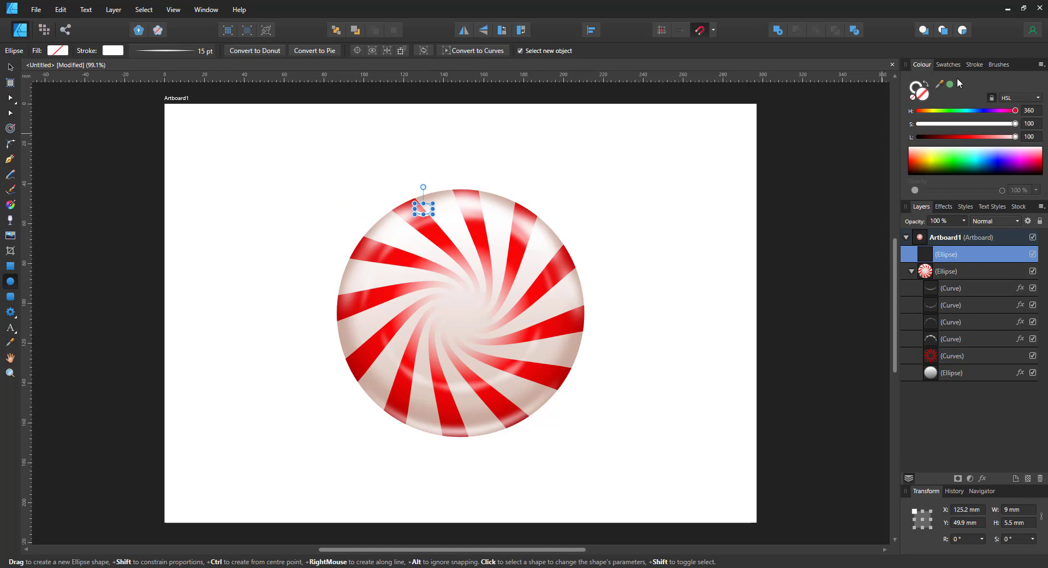
{"action": "left_click", "coordinate": [928, 85]}
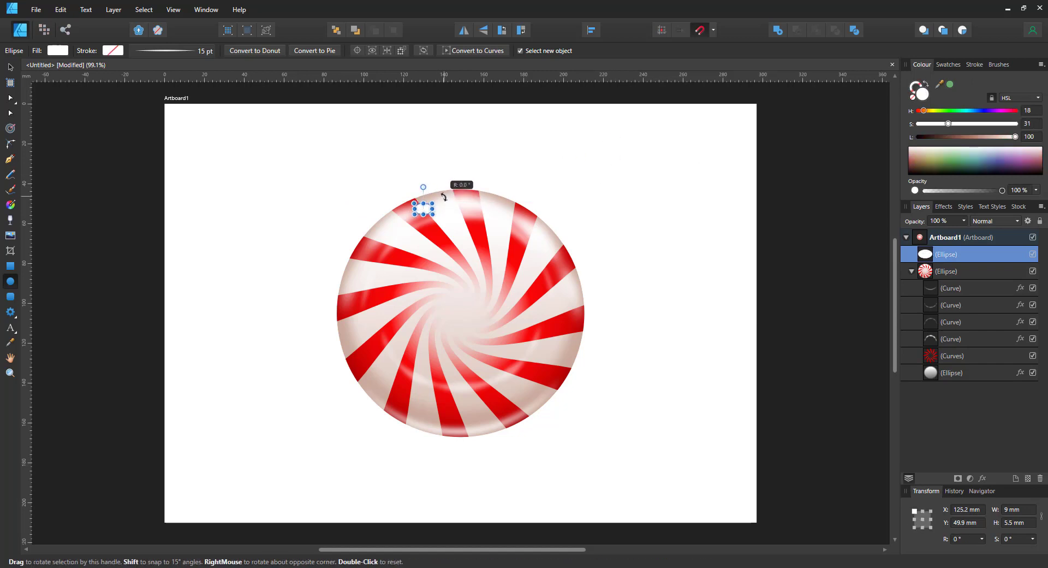
{"action": "left_click_drag", "start_coordinate": [444, 197], "coordinate": [442, 209]}
Add more white highlight spots: an ellipse about 8.5 × 5.2 mm on the upper-right rim, plus two small ellipses and a 3 mm circle along the lower arc
{"action": "left_click_drag", "start_coordinate": [505, 213], "coordinate": [524, 224]}
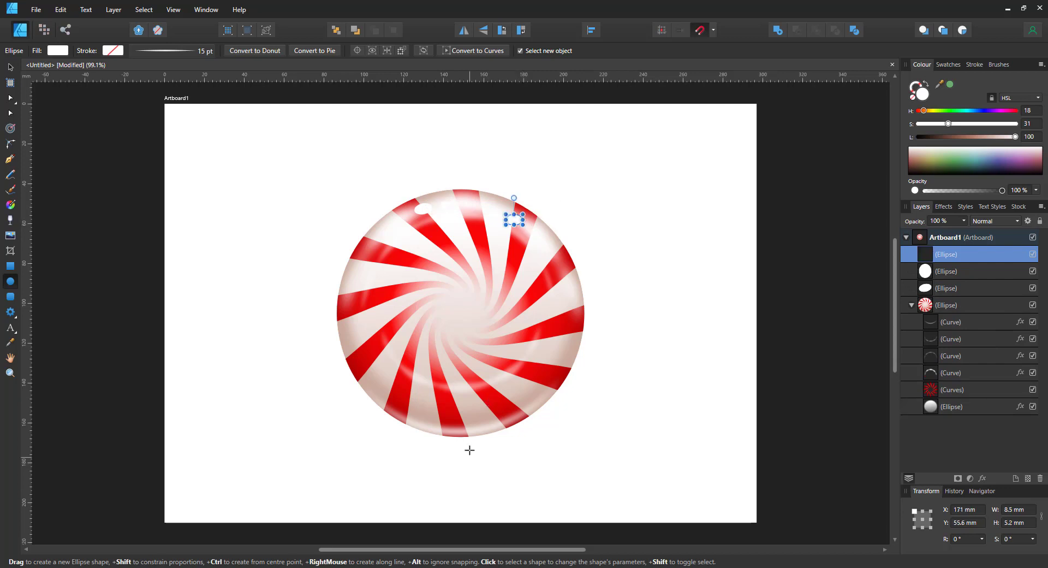
{"action": "mouse_move", "coordinate": [433, 383]}
{"action": "left_mouse_down"}
{"action": "mouse_move", "coordinate": [486, 387]}
{"action": "mouse_move", "coordinate": [532, 354]}
{"action": "left_mouse_up"}
{"action": "key", "text": "ctrl+z"}
{"action": "key", "text": "z"}
{"action": "left_click", "coordinate": [514, 365]}
{"action": "left_click", "coordinate": [514, 365]}
{"action": "key", "text": "v"}
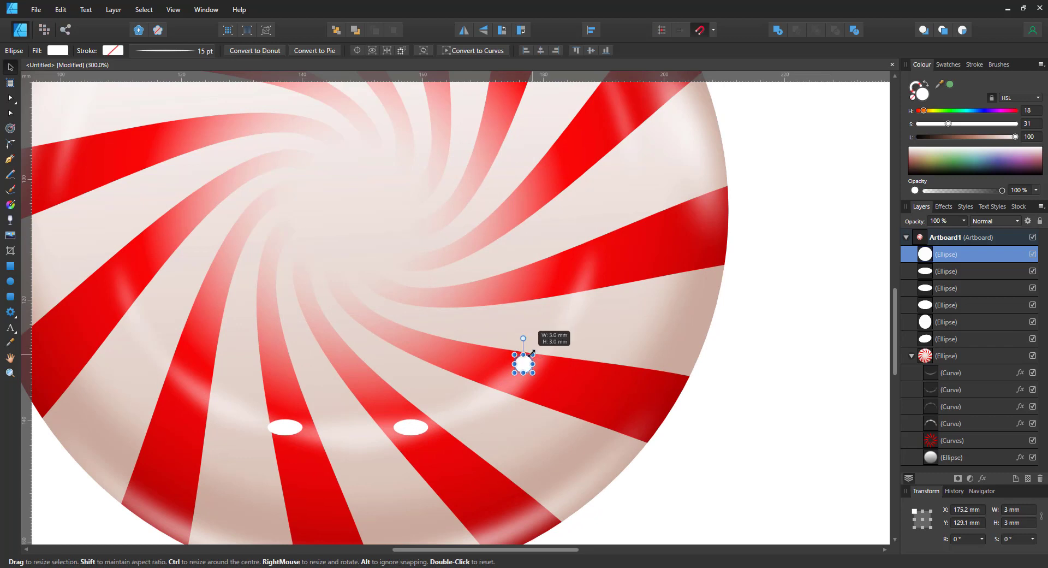
Tilt the two lower ellipses along the arc and place a smaller copy of about 4.3 × 2.3 mm between them
{"action": "left_click", "coordinate": [410, 427]}
{"action": "left_click_drag", "start_coordinate": [431, 414], "coordinate": [372, 439]}
{"action": "key", "text": "ctrl+j"}
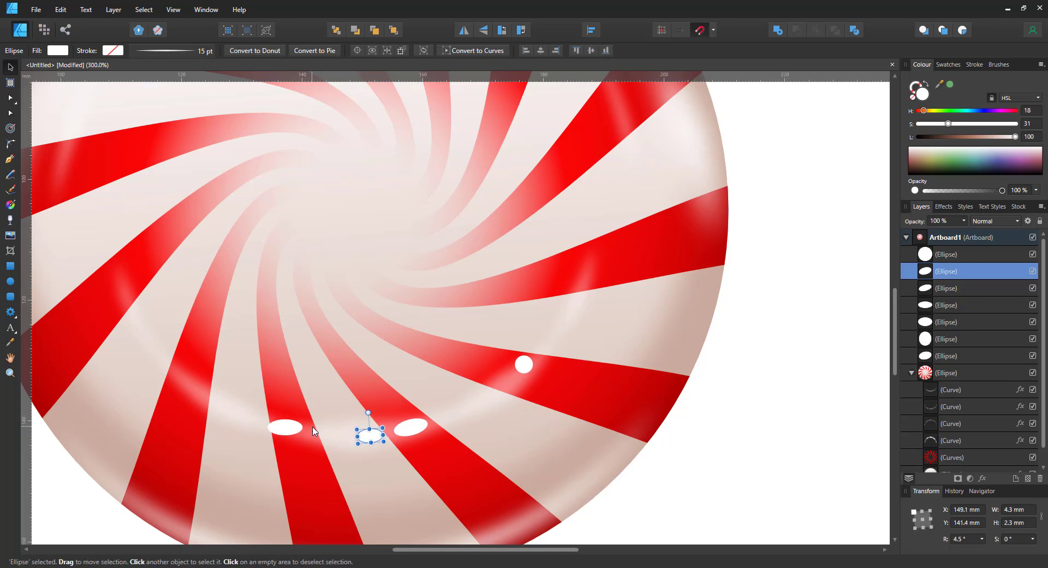
{"action": "left_click", "coordinate": [285, 426]}
{"action": "left_click_drag", "start_coordinate": [287, 404], "coordinate": [290, 403]}
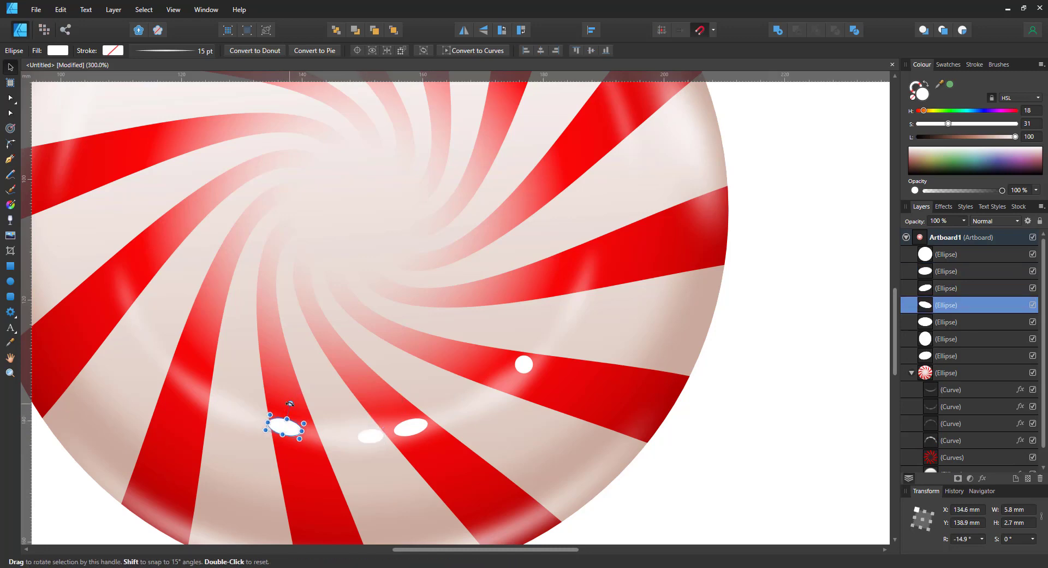
Widen the small spot beside the upper-left ellipse to about 5.1 × 3.8 mm and tilt the upper-right ellipse to about -19°
{"action": "key", "text": "ctrl+0"}
{"action": "key", "text": "z"}
{"action": "left_click", "coordinate": [412, 218]}
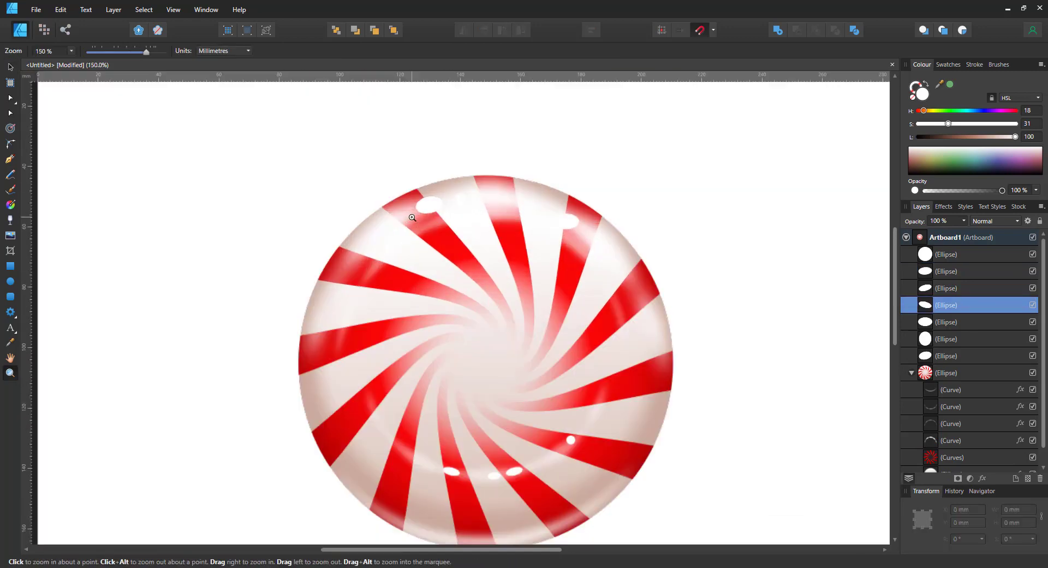
{"action": "left_click", "coordinate": [412, 217]}
{"action": "key", "text": "v"}
{"action": "left_click", "coordinate": [525, 162]}
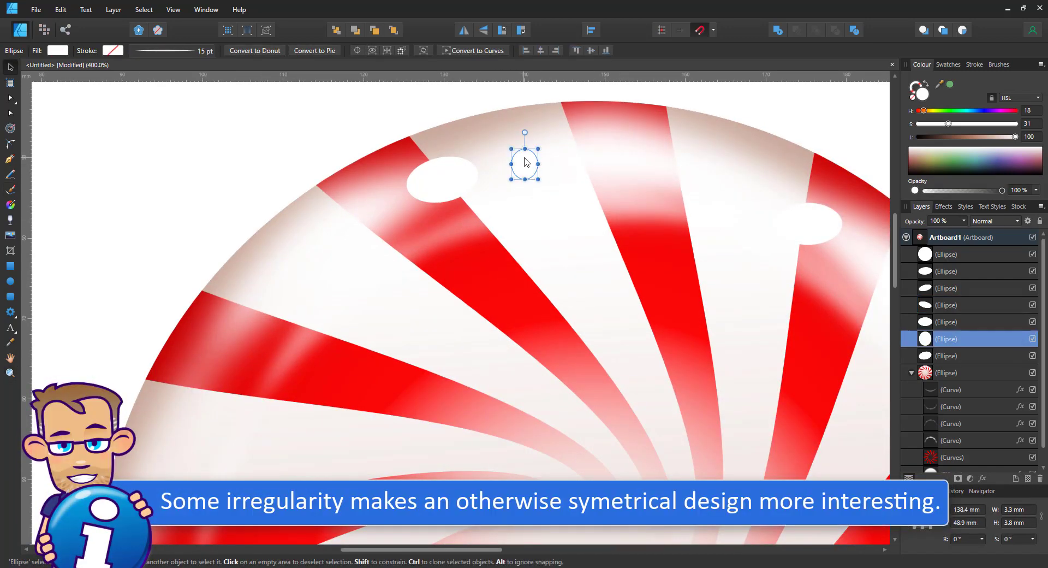
{"action": "mouse_move", "coordinate": [524, 163]}
{"action": "left_mouse_down"}
{"action": "mouse_move", "coordinate": [491, 157]}
{"action": "mouse_move", "coordinate": [529, 160]}
{"action": "left_mouse_up"}
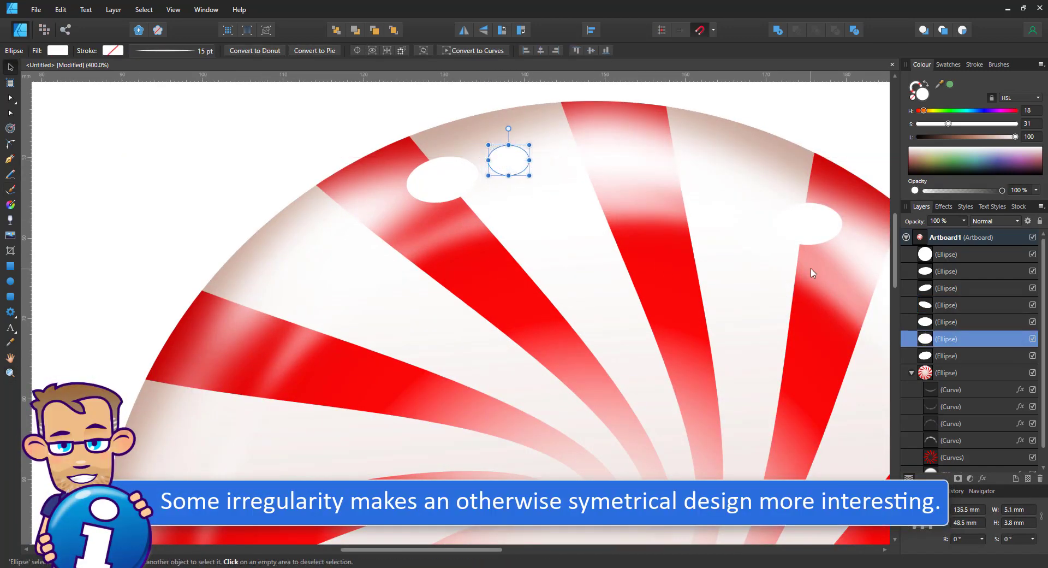
{"action": "left_click", "coordinate": [810, 219]}
{"action": "left_click_drag", "start_coordinate": [852, 212], "coordinate": [831, 223]}
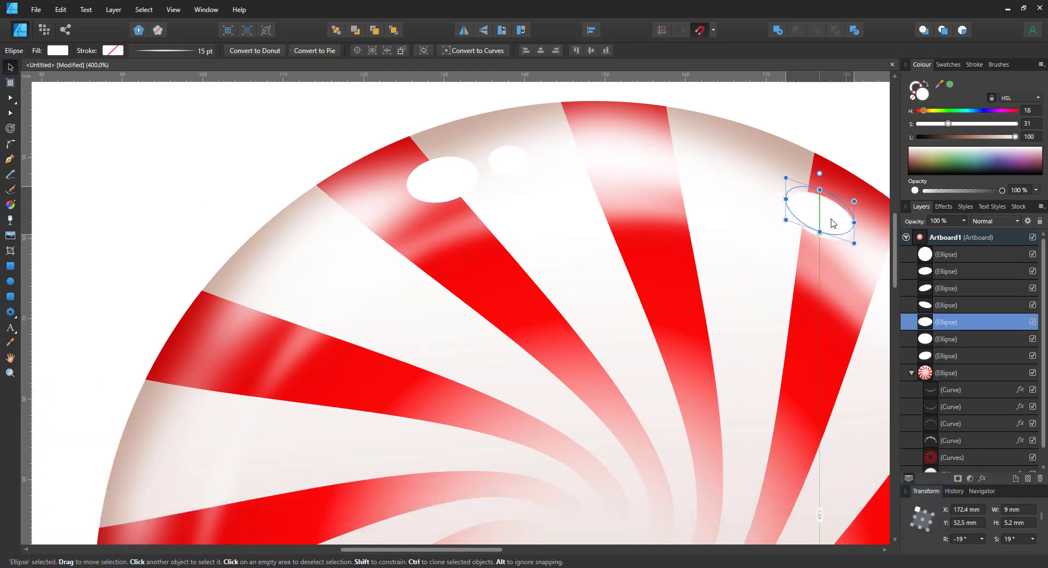
Place two rotated copies of the small upper spot along the upper-left rim, setting the one on the leftmost stripe to 50% opacity
{"action": "left_click", "coordinate": [502, 165]}
{"action": "left_click_drag", "start_coordinate": [503, 165], "coordinate": [357, 212]}
{"action": "key", "text": "ctrl+j"}
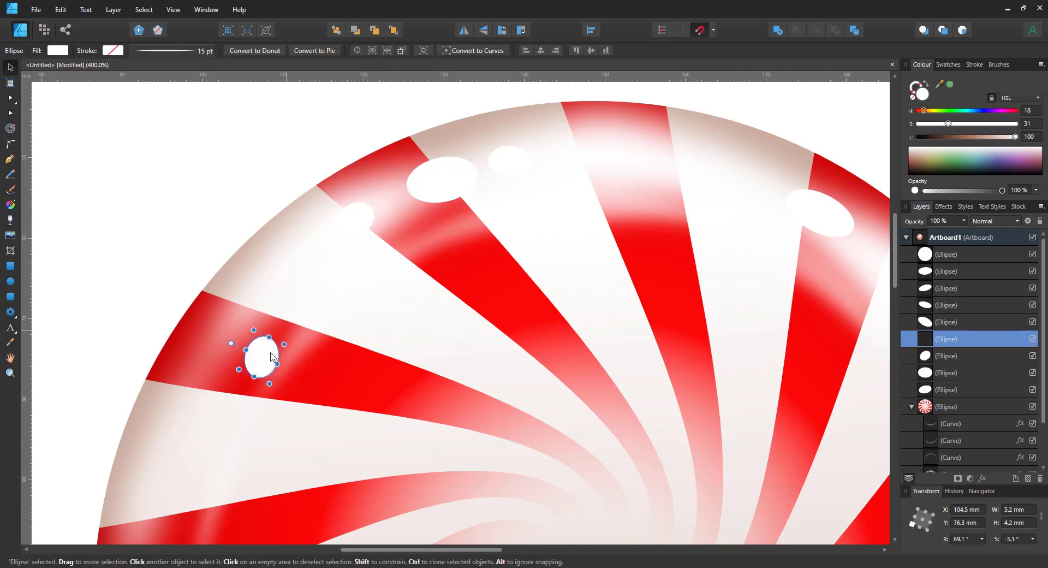
{"action": "left_click_drag", "start_coordinate": [272, 358], "coordinate": [210, 359]}
{"action": "key", "text": "5"}
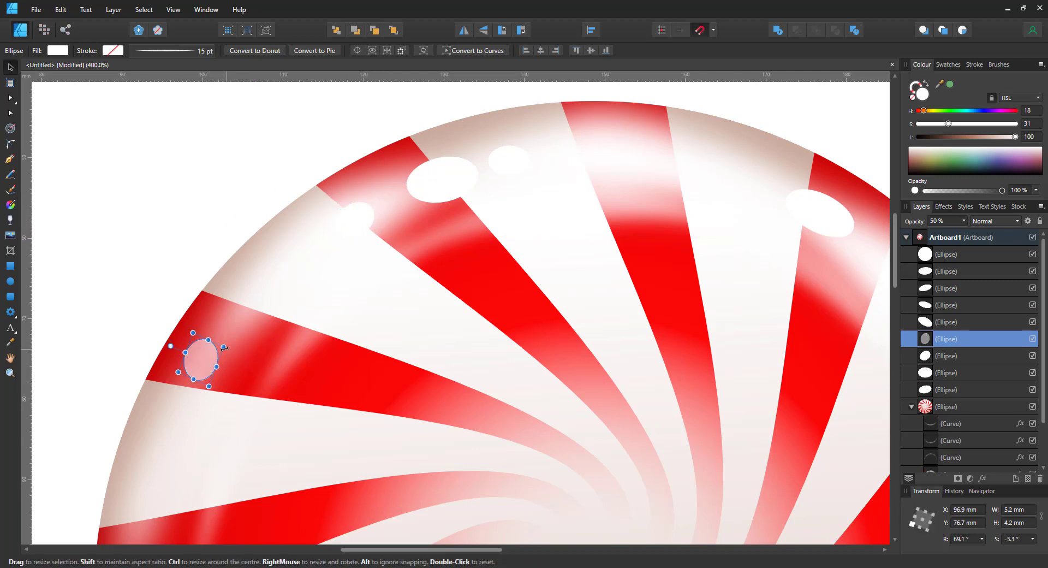
{"action": "key", "text": "ctrl+0"}
{"action": "left_click", "coordinate": [251, 340]}
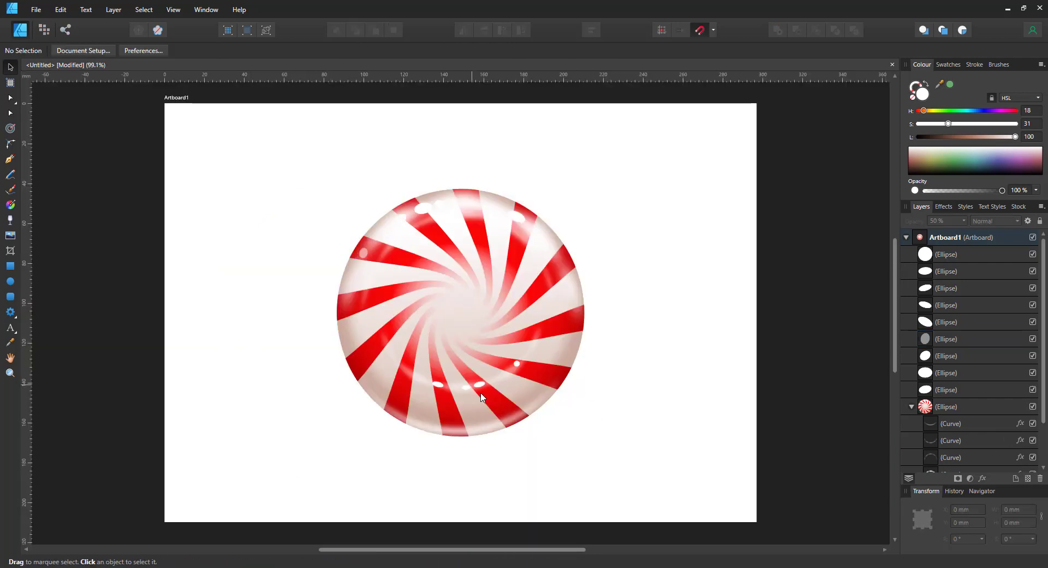
Place a copy of the candy's blurred inner white ellipse behind the whole candy, shifted down by about 26 mm
{"action": "scroll", "coordinate": [1004, 452], "scroll_direction": "down", "scroll_amount": 3}
{"action": "left_click", "coordinate": [1004, 453]}
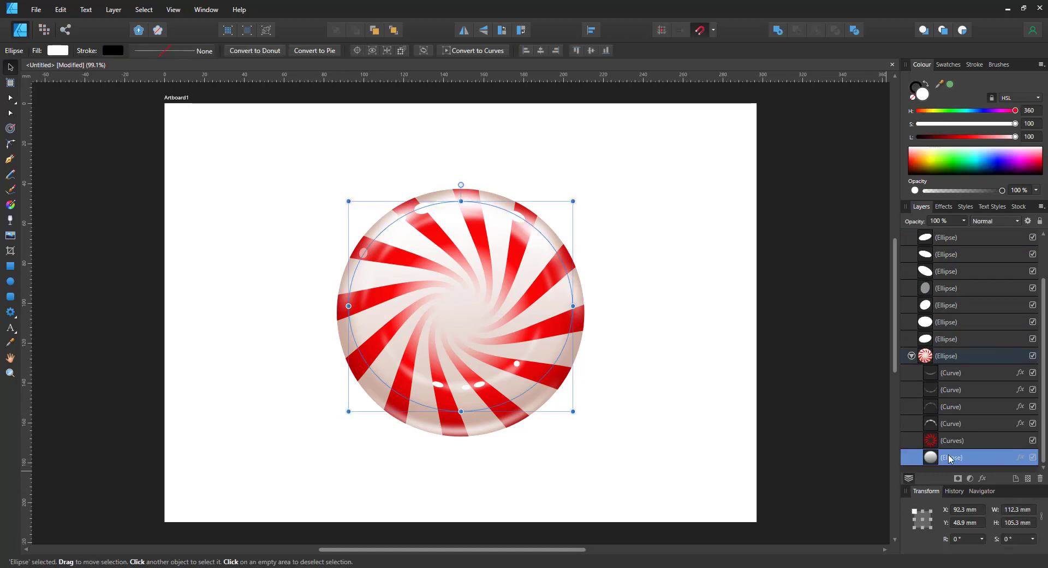
{"action": "key", "text": "ctrl+c"}
{"action": "left_click", "coordinate": [958, 356]}
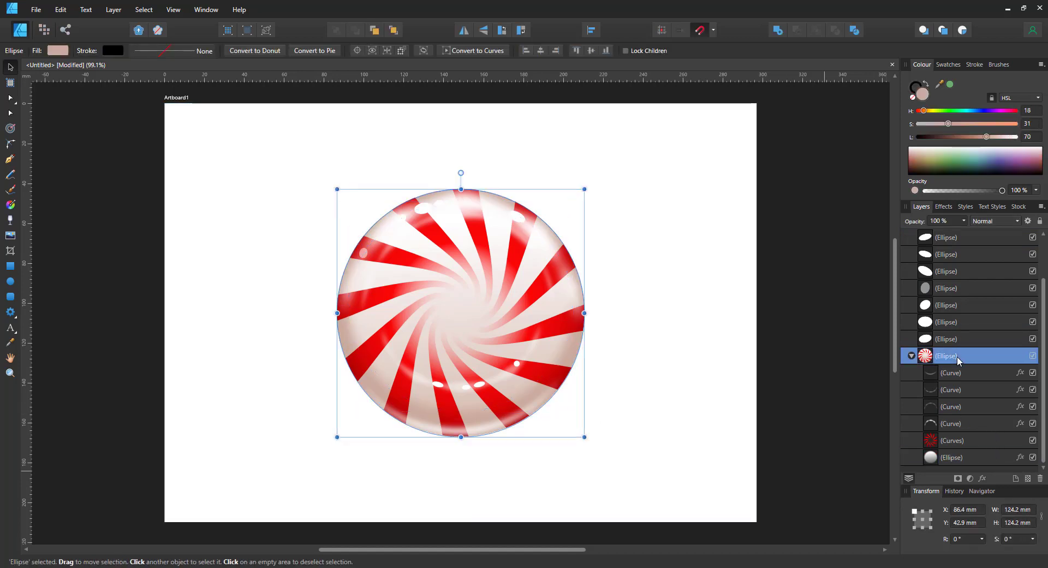
{"action": "key", "text": "ctrl+v"}
{"action": "left_click_drag", "start_coordinate": [505, 308], "coordinate": [501, 360]}
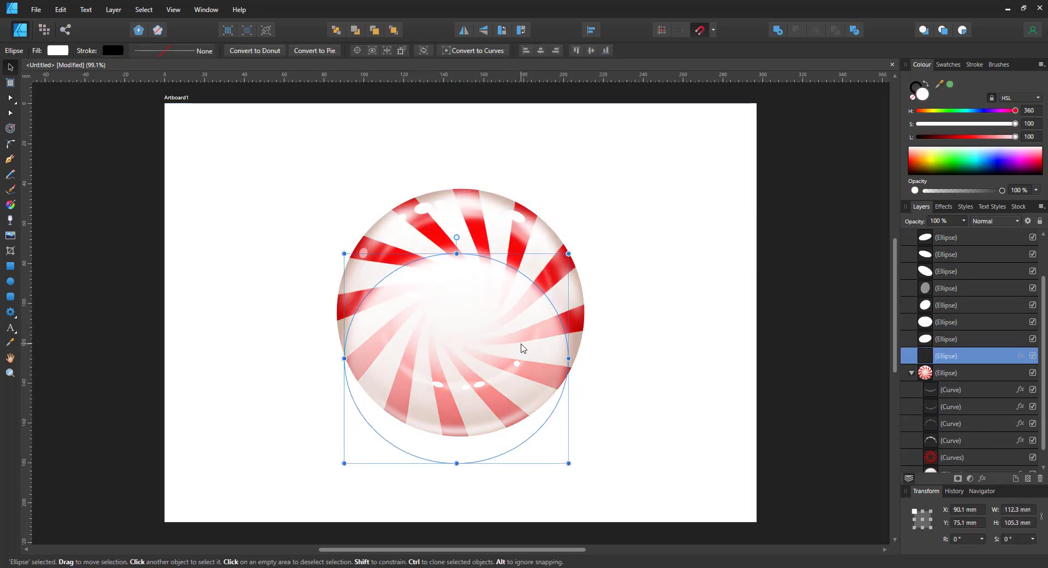
{"action": "key", "text": "ctrl+shift+bracketleft"}
Turn the ellipse behind the candy into a black shadow with lightness 0 and enlarge it slightly
{"action": "left_click", "coordinate": [919, 137]}
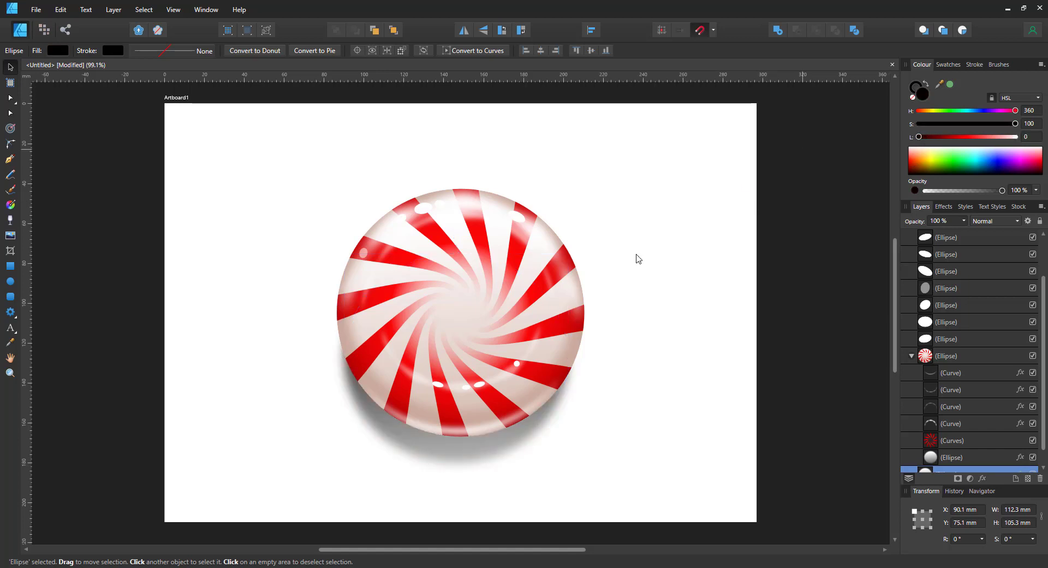
{"action": "left_click_drag", "start_coordinate": [568, 254], "coordinate": [591, 223]}
{"action": "left_click_drag", "start_coordinate": [521, 434], "coordinate": [519, 433]}
{"action": "left_click", "coordinate": [751, 373]}
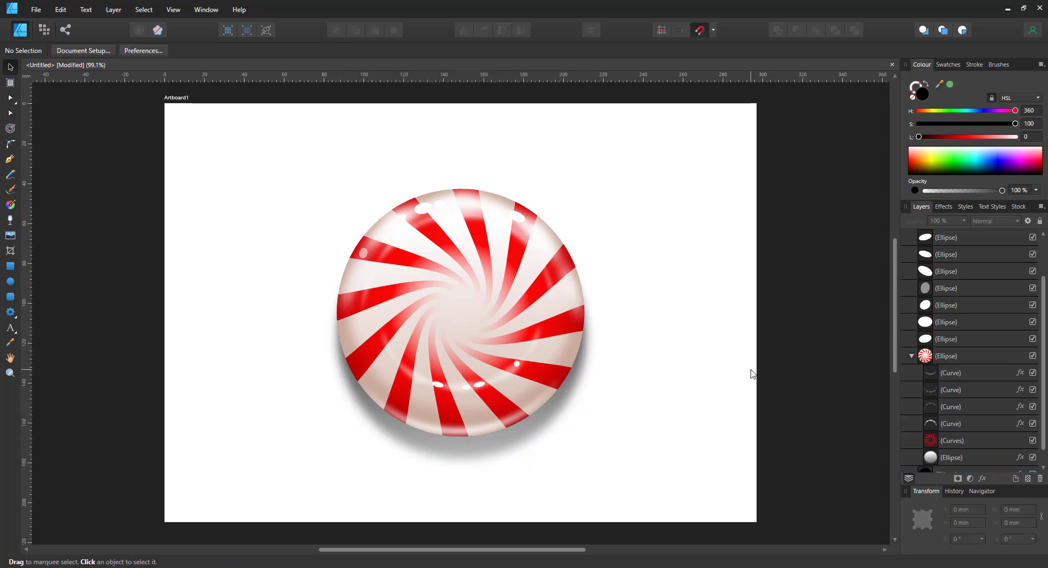
Group seven of the highlight ellipses directly above the candy in the layer order and apply a 5 px Gaussian blur to the group
{"action": "left_click", "coordinate": [978, 337]}
{"action": "left_click", "coordinate": [961, 237], "text": "shift"}
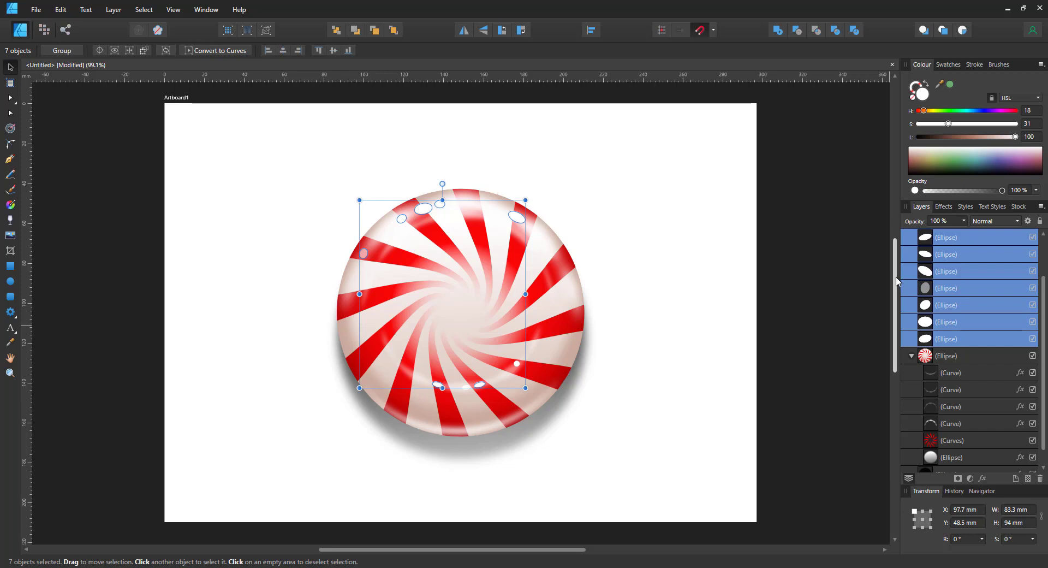
{"action": "key", "text": "ctrl+g"}
{"action": "left_click", "coordinate": [984, 478]}
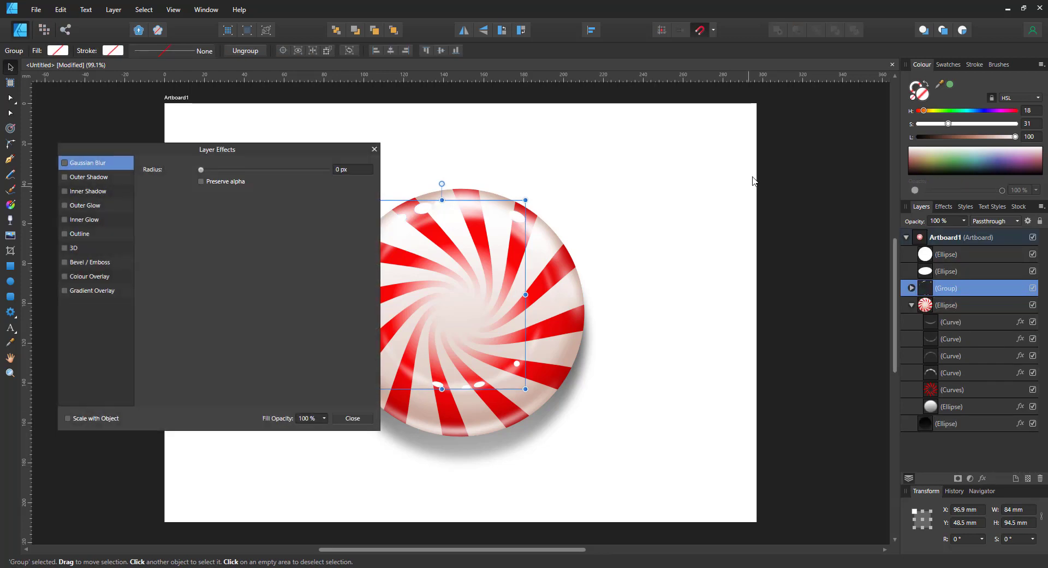
{"action": "left_click", "coordinate": [356, 171]}
{"action": "type", "text": "5"}
{"action": "key", "text": "Return"}
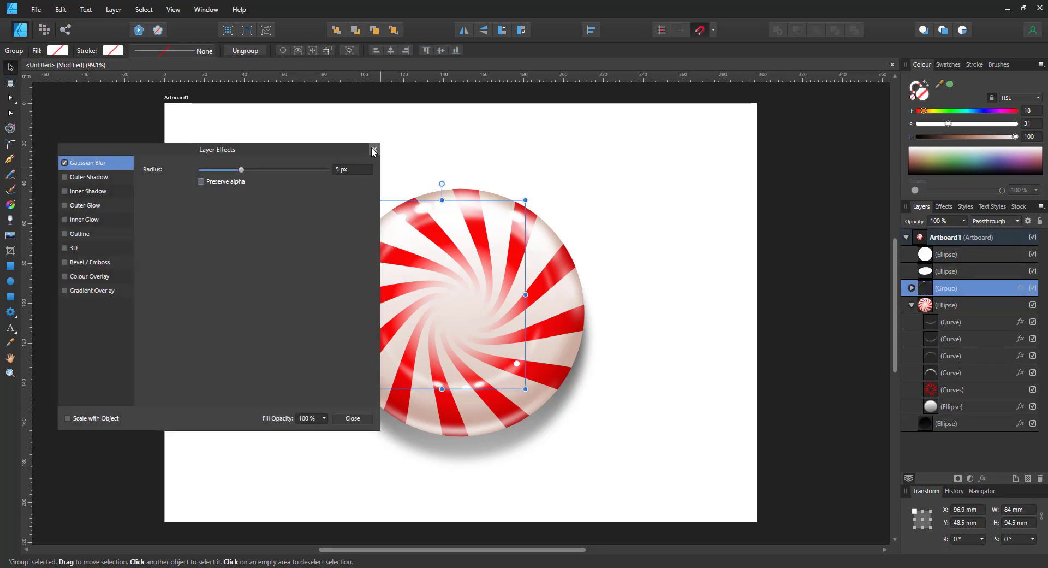
{"action": "left_click", "coordinate": [374, 149]}
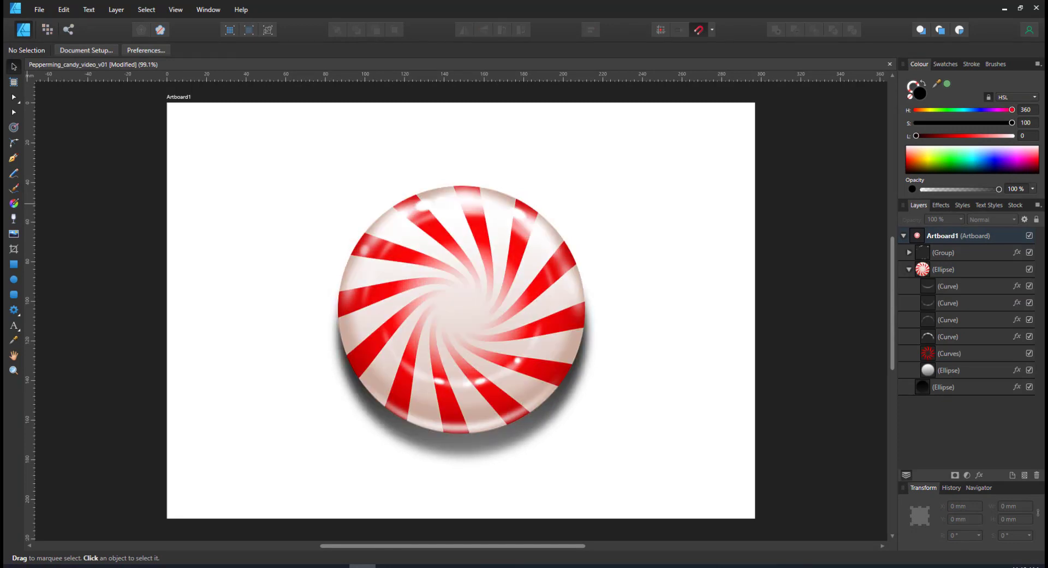